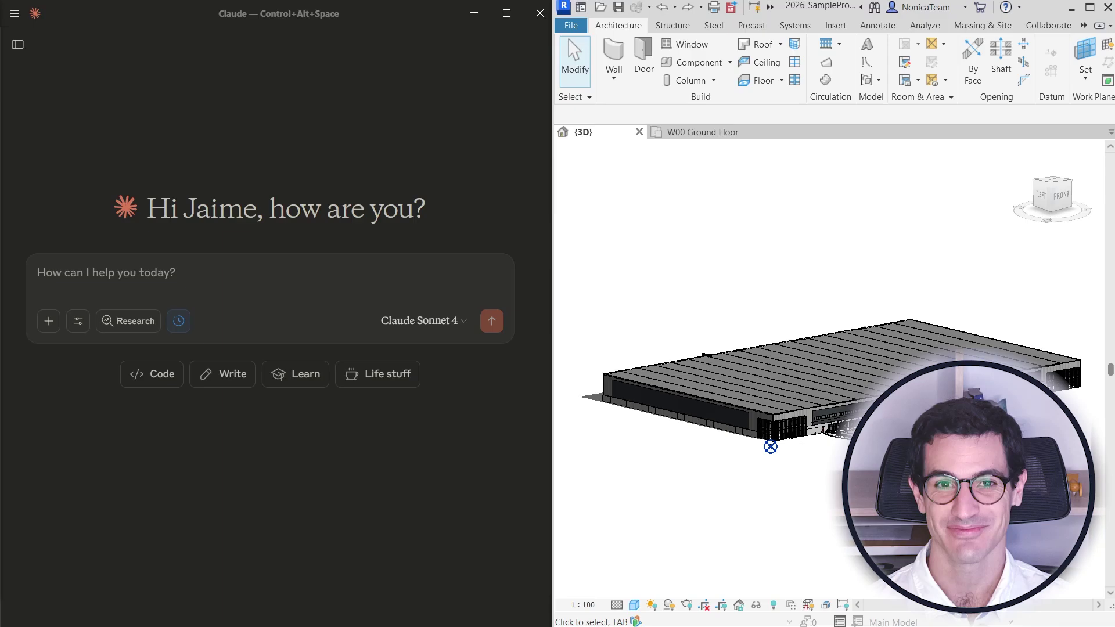
Orbit and pan the 3D view of the sample building to see it from another angle
mouse_move(830, 414)
middle_mouse_down("shift")
mouse_move(852, 409)
mouse_move(777, 395)
mouse_move(719, 363)
mouse_move(738, 277)
mouse_move(801, 265)
middle_mouse_up("shift")
middle_click_drag(778, 515, 784, 514)
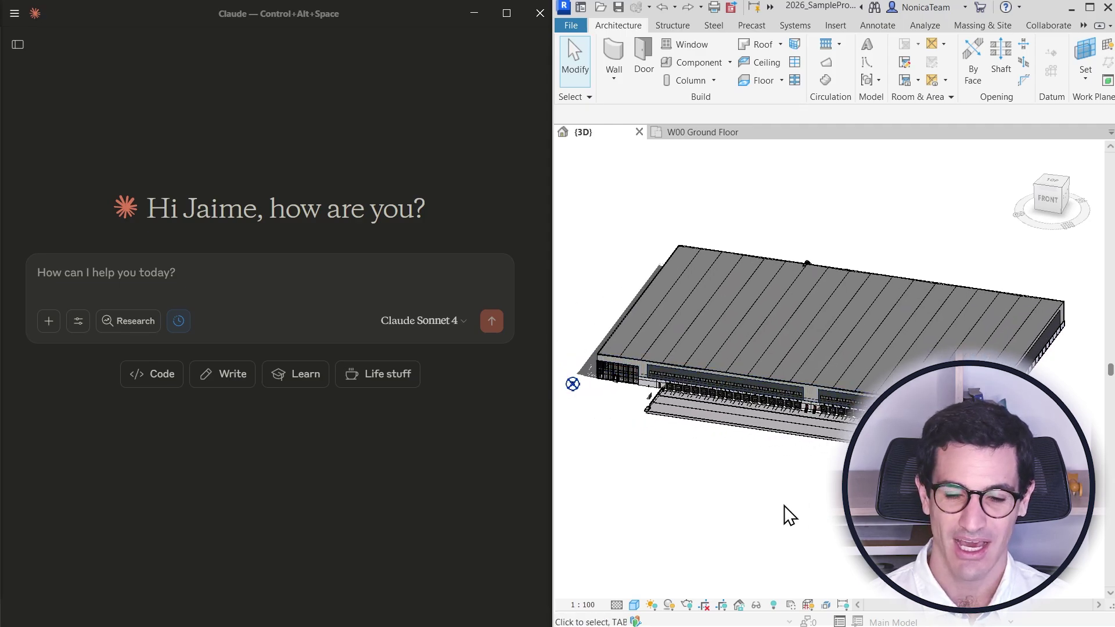
Launch the A.I. Connector for Revit from the NonicaTab PRO add-in panel
left_click(1083, 25)
left_click(1059, 84)
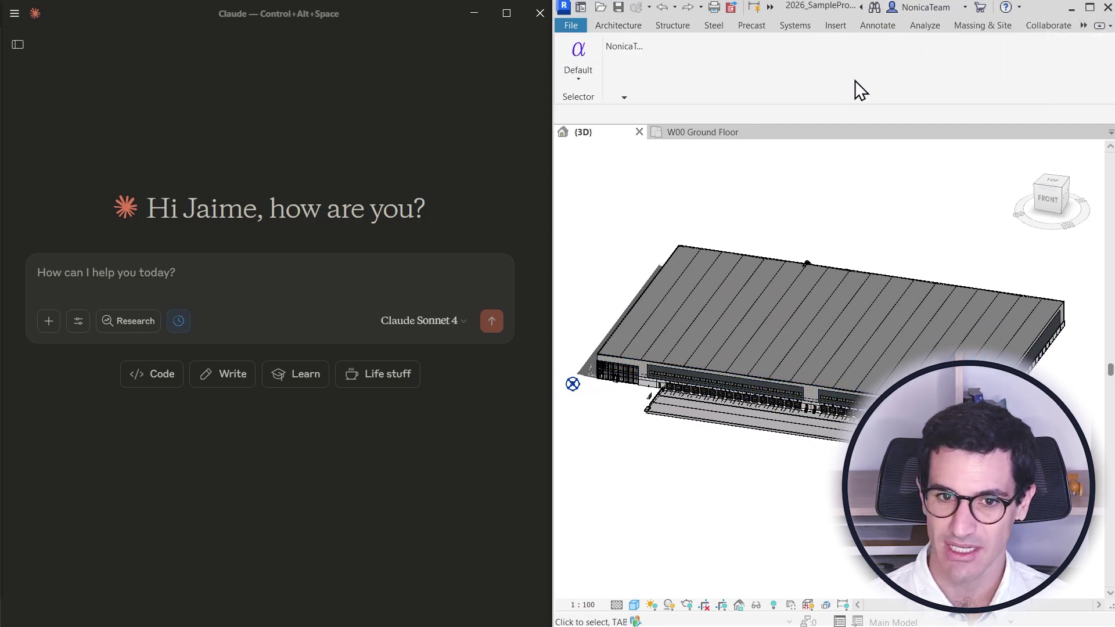
mouse_move(625, 69)
left_click(662, 117)
Move and collapse the connector window, return to Architecture, and dismiss the success notification
left_click_drag(599, 275, 710, 217)
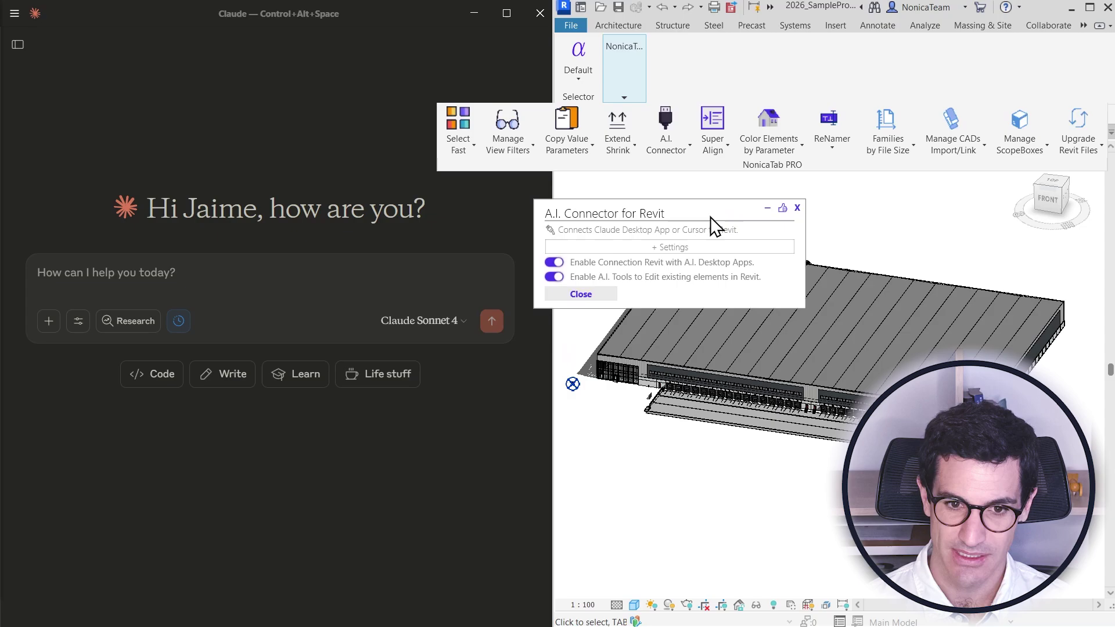
left_click(768, 207)
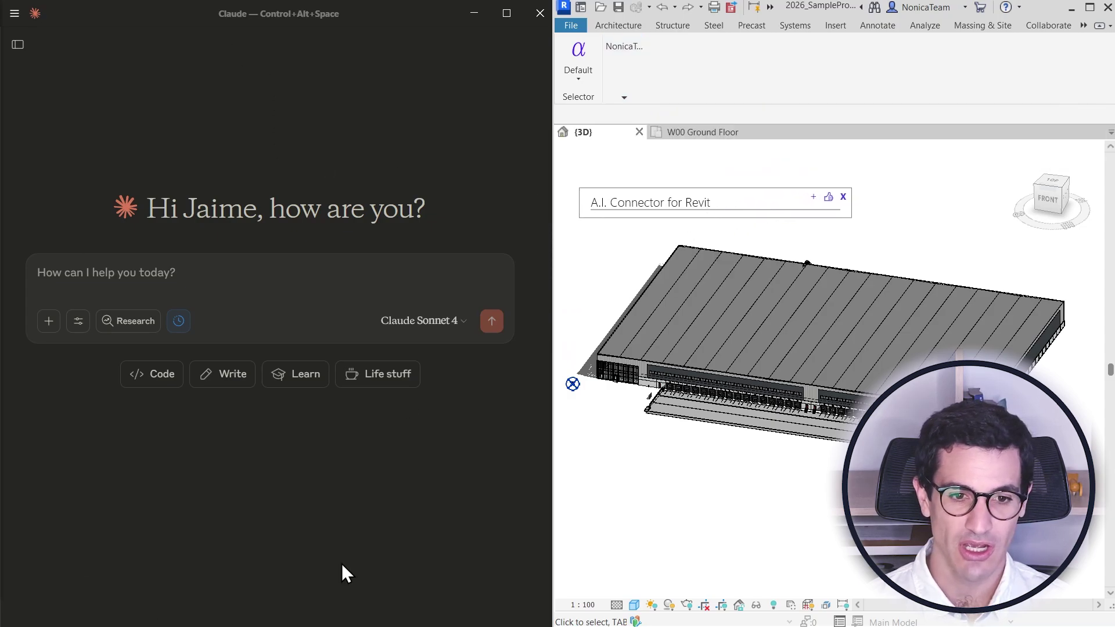
left_click_drag(733, 201, 689, 172)
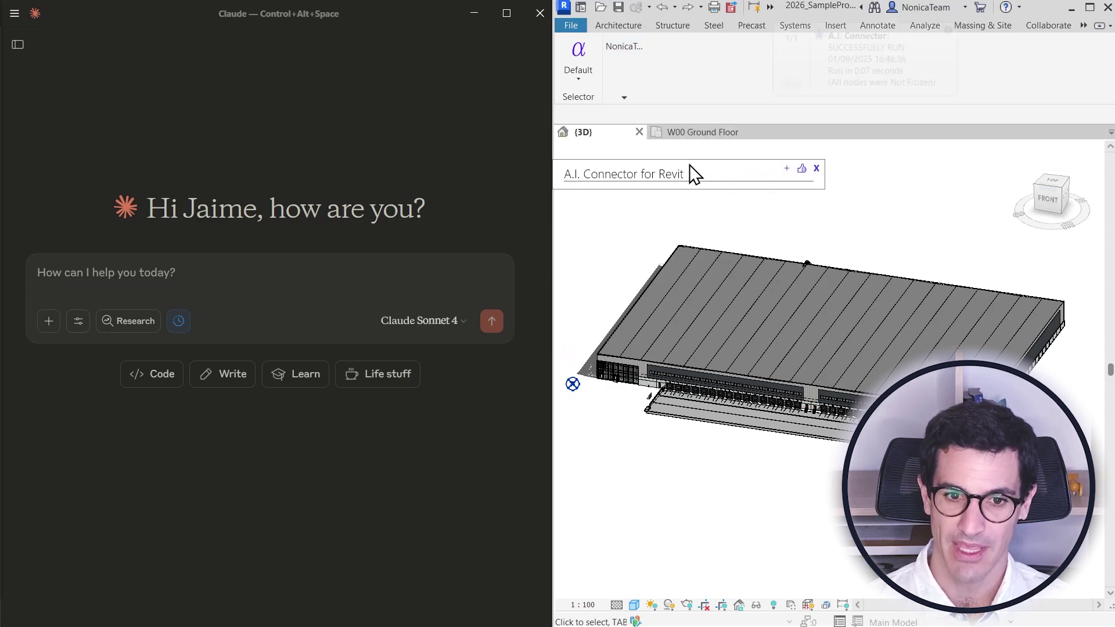
left_click(627, 25)
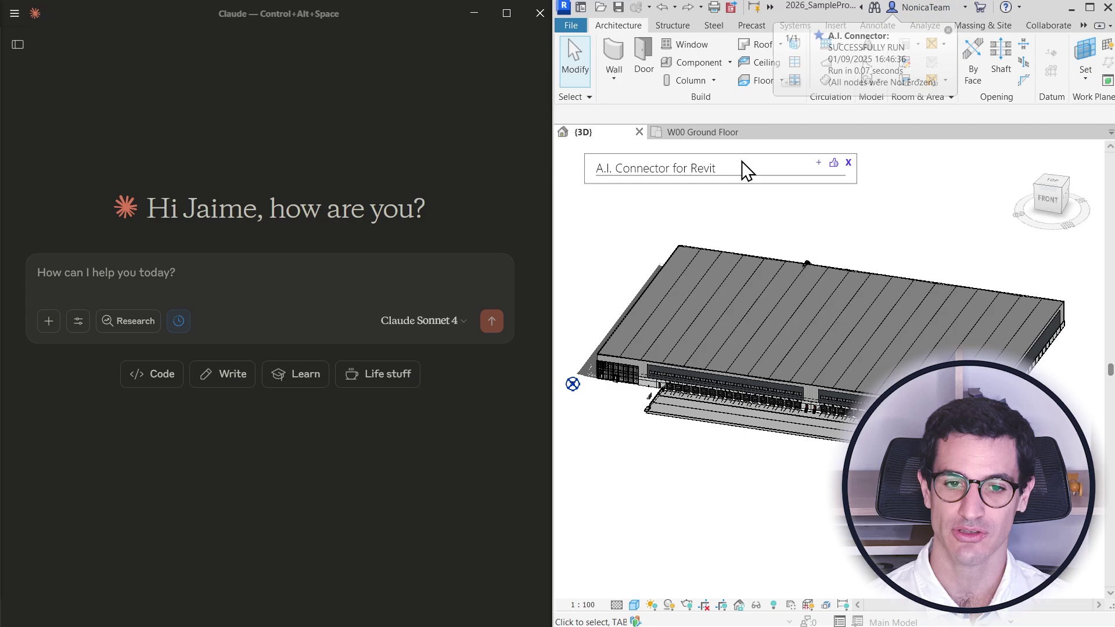
left_click(948, 29)
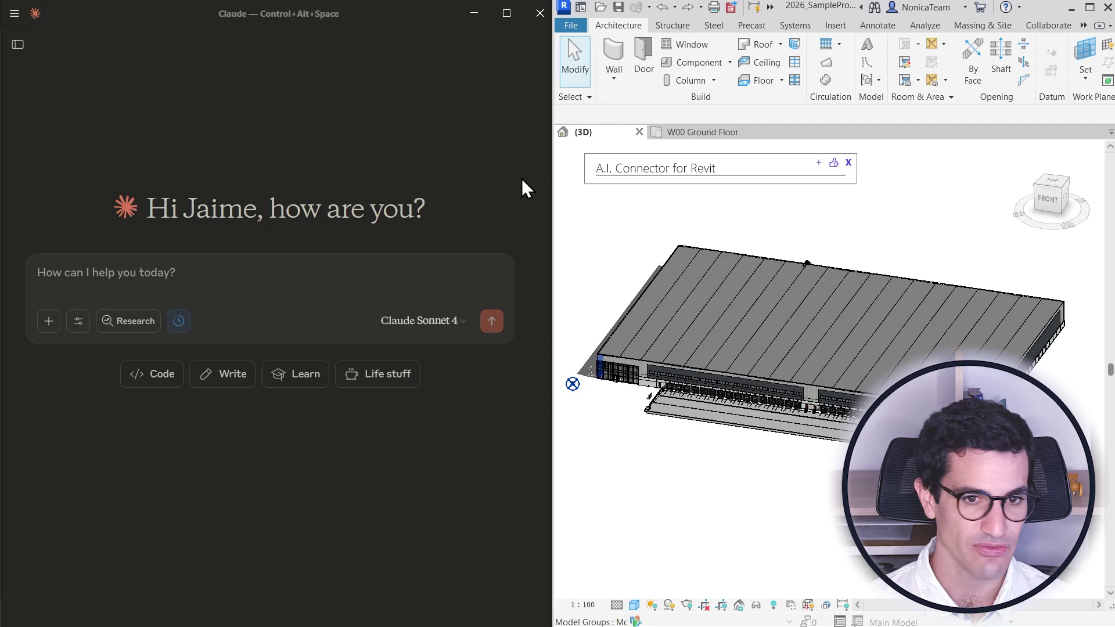
With the W00 Ground Floor plan active, send Claude the request to standardise and capitalise room names
left_click(693, 129)
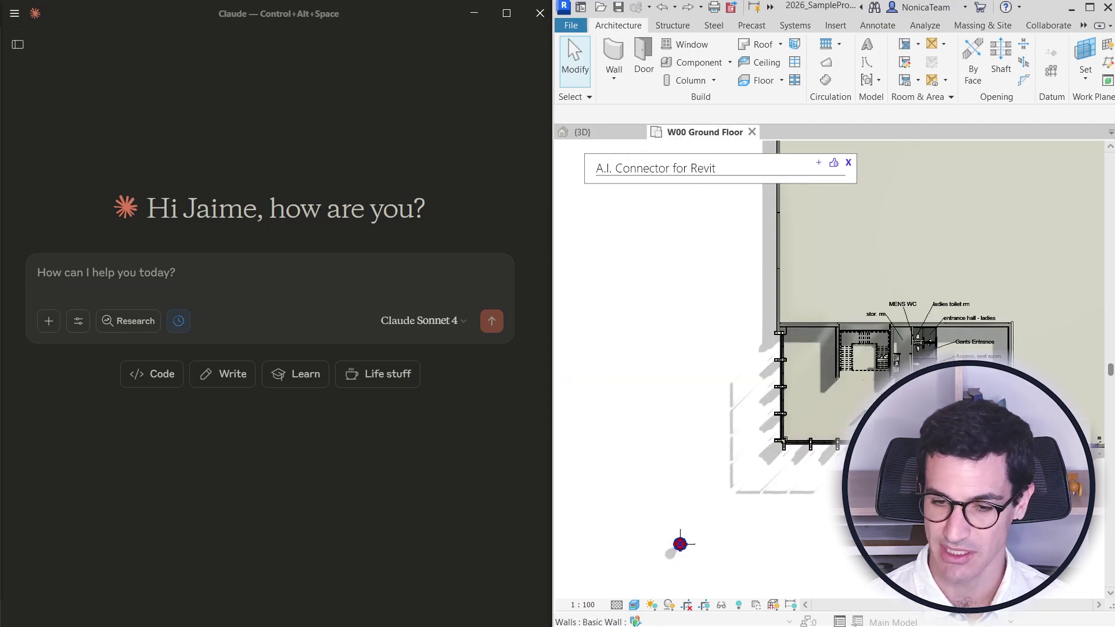
scroll(1063, 455, "up", 2)
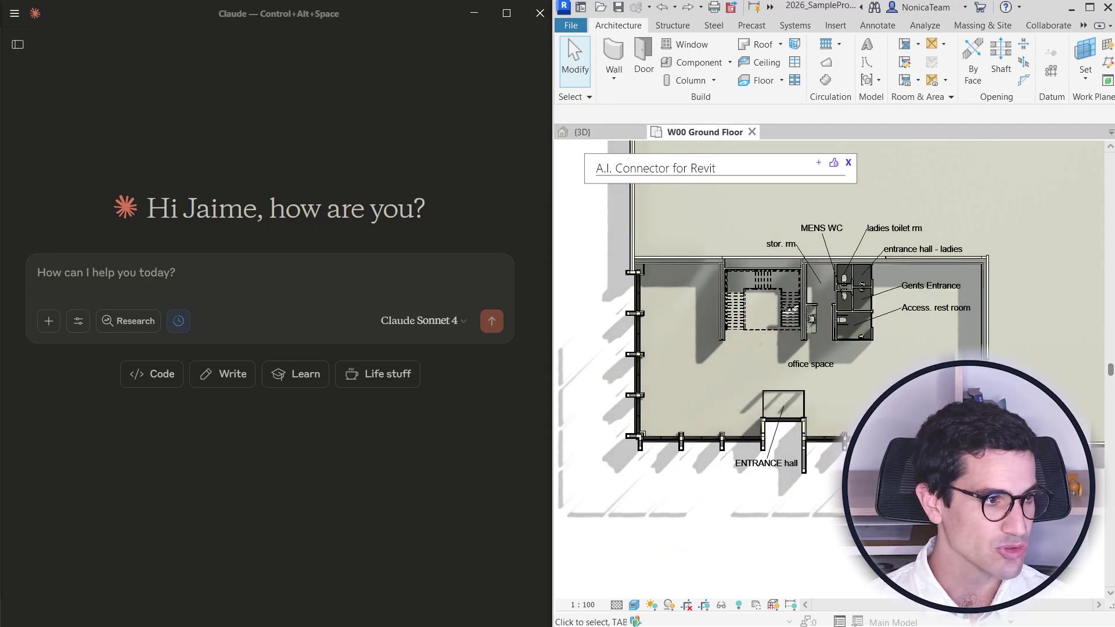
type("Find the rooms in my current view and fix their name in Revit to show it standarised and capitalised.")
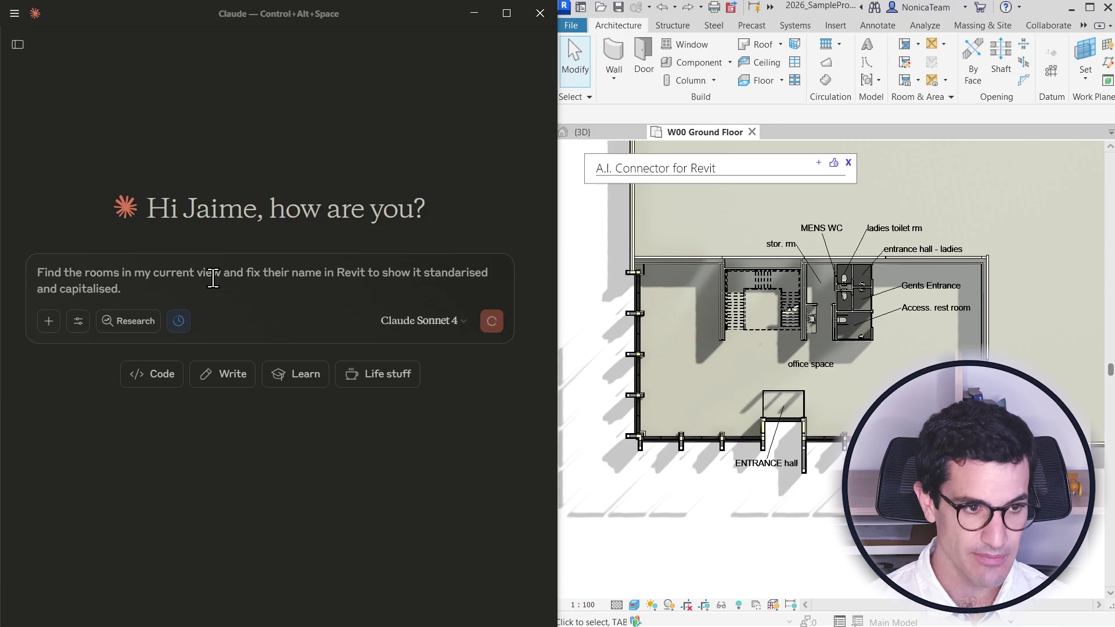
key("Return")
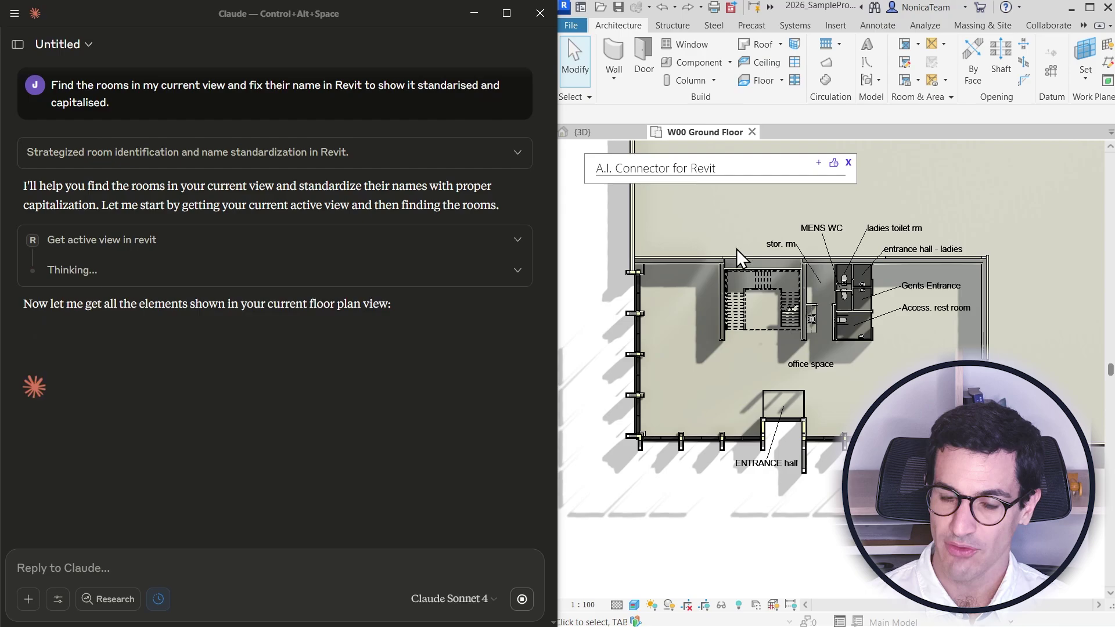
Expand Claude's thought process and its note about the active W00 Ground Floor view
scroll(935, 241, "up", 2)
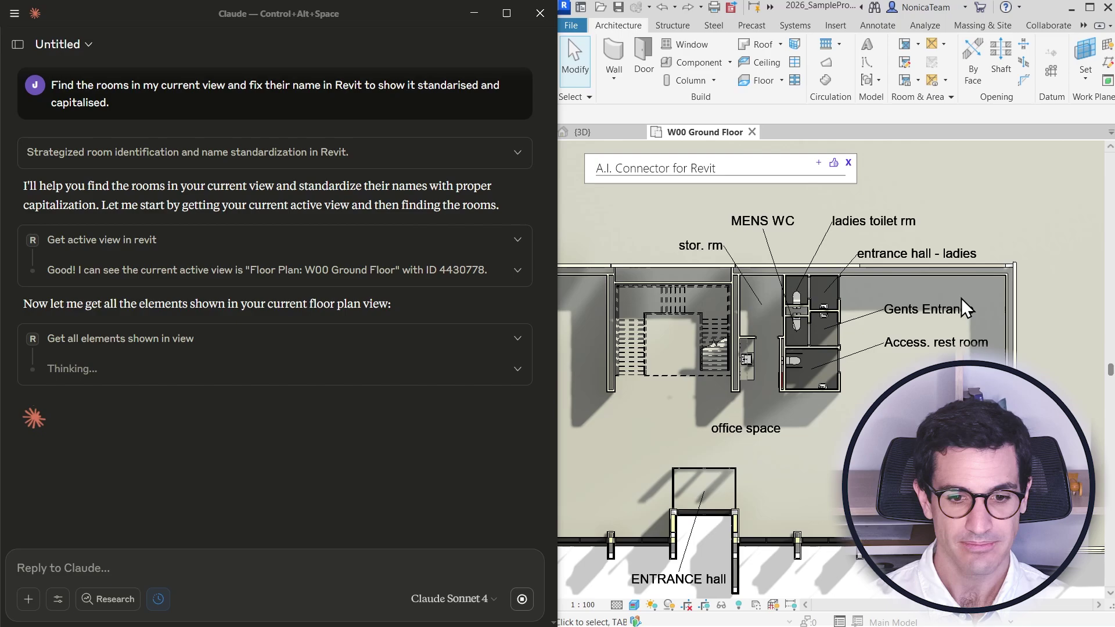
scroll(946, 285, "down", 3)
scroll(852, 274, "up", 2)
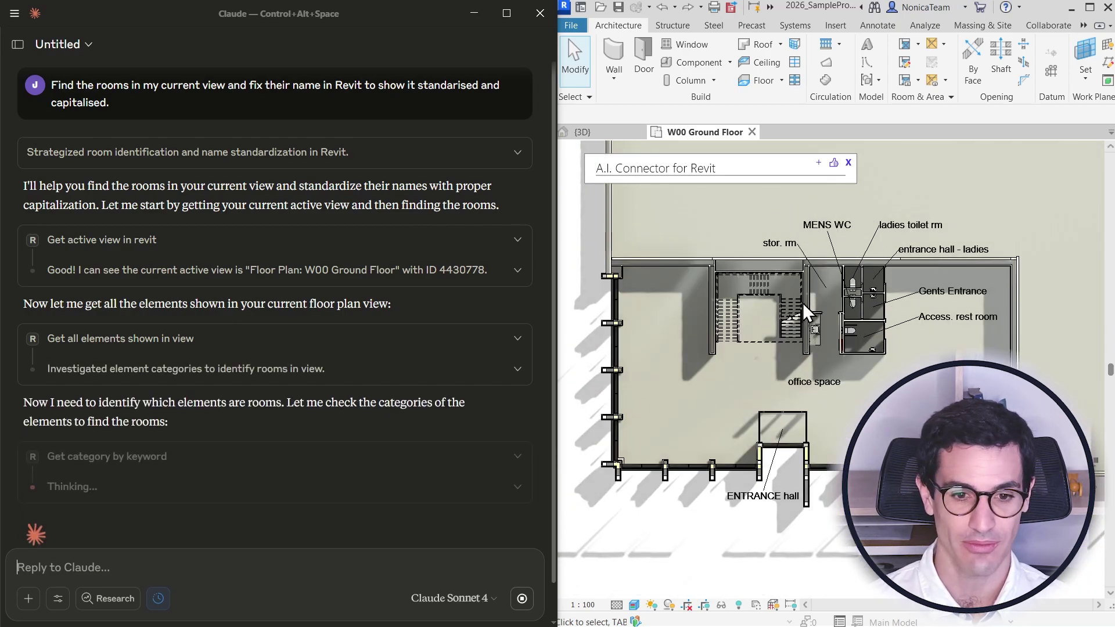
left_click(104, 157)
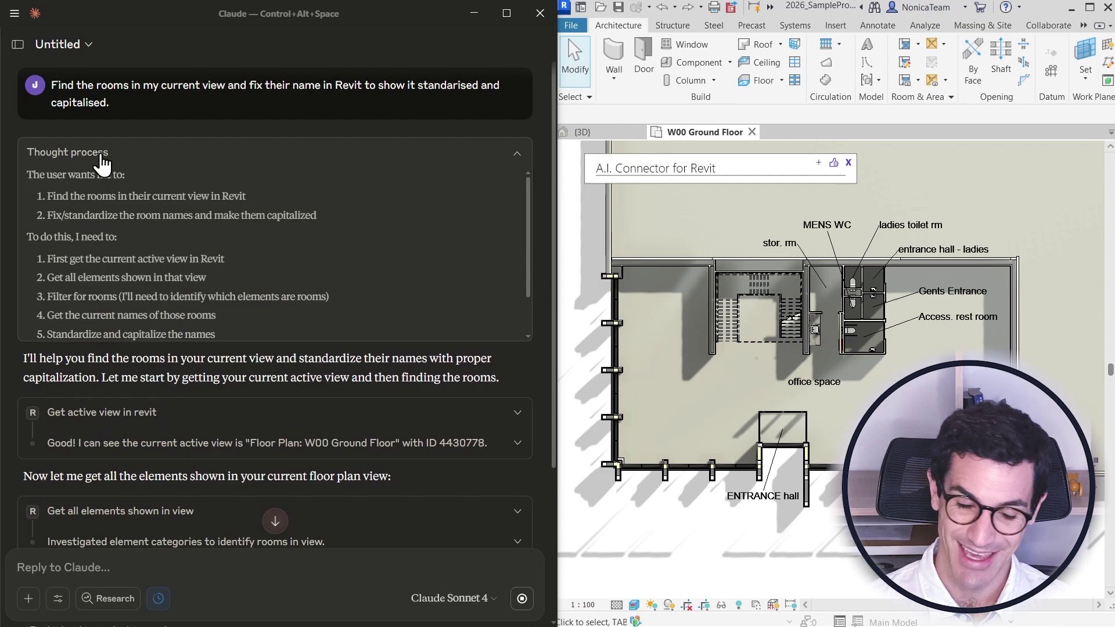
scroll(146, 262, "down", 2)
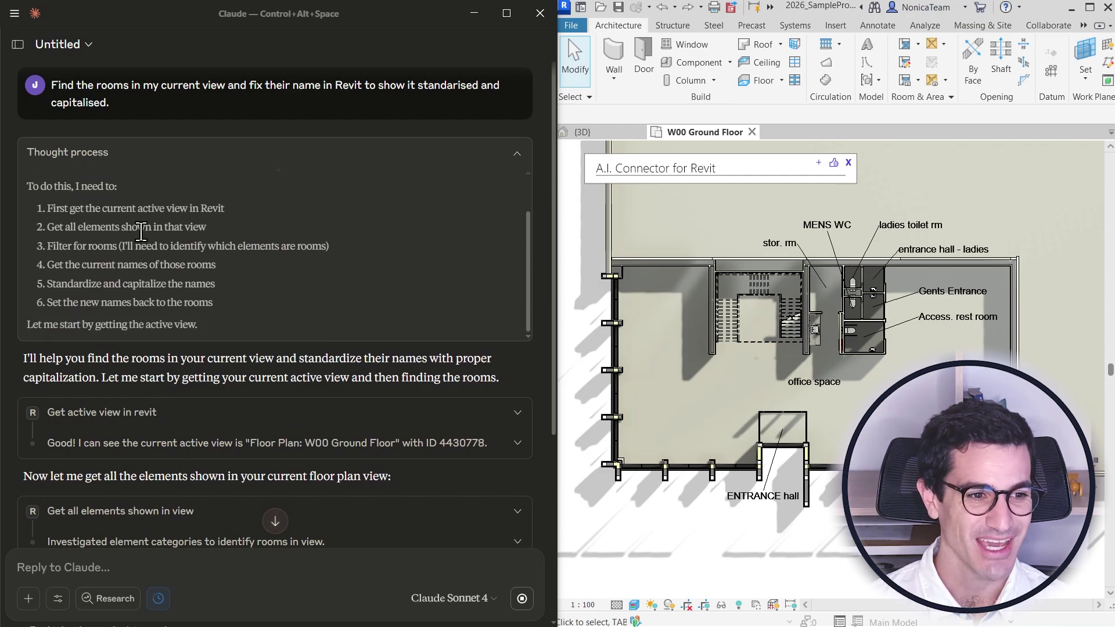
left_click_drag(119, 210, 200, 302)
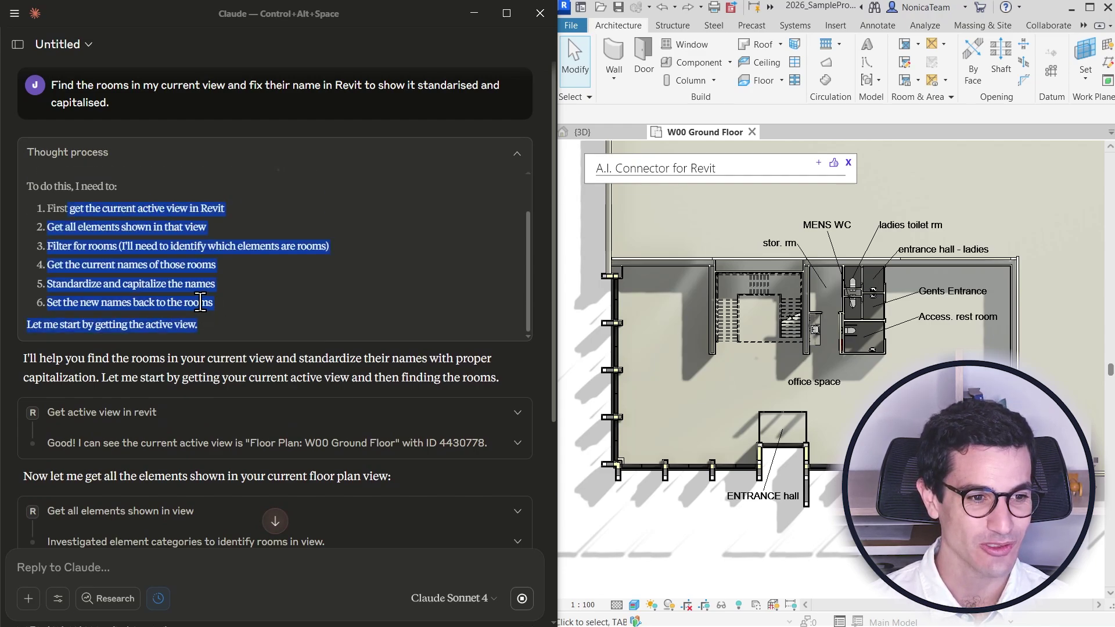
left_click(146, 237)
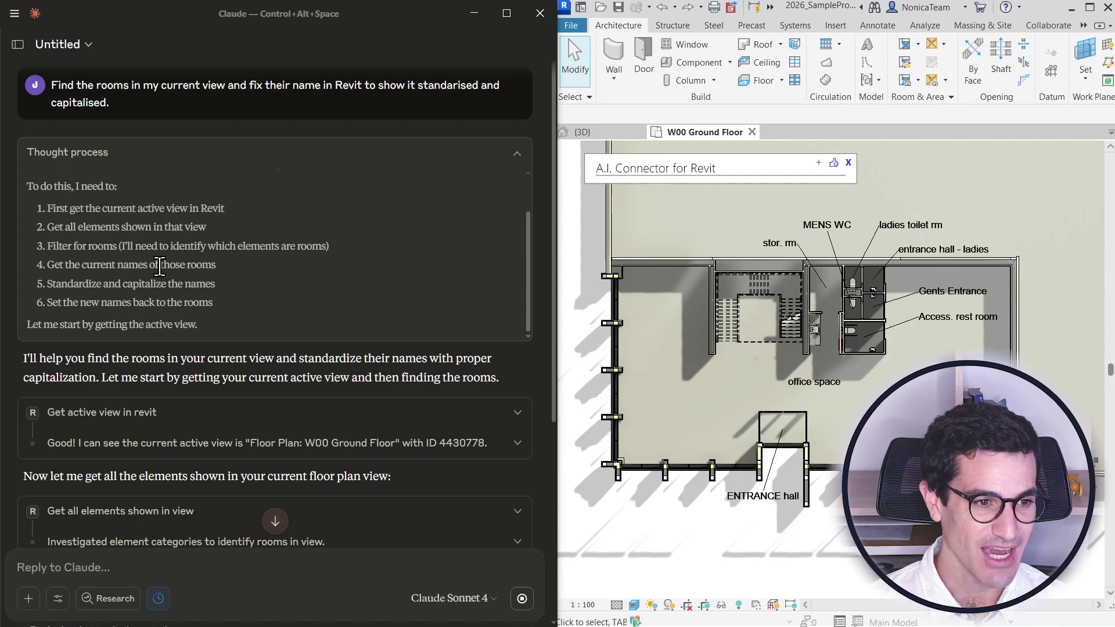
scroll(269, 371, "down", 4)
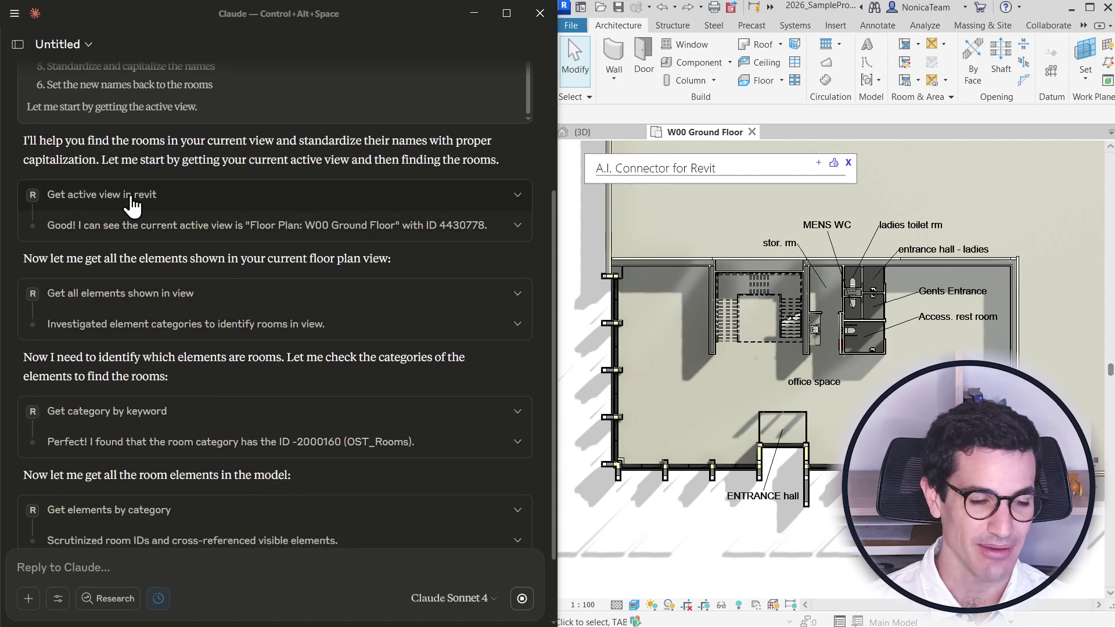
left_click(86, 232)
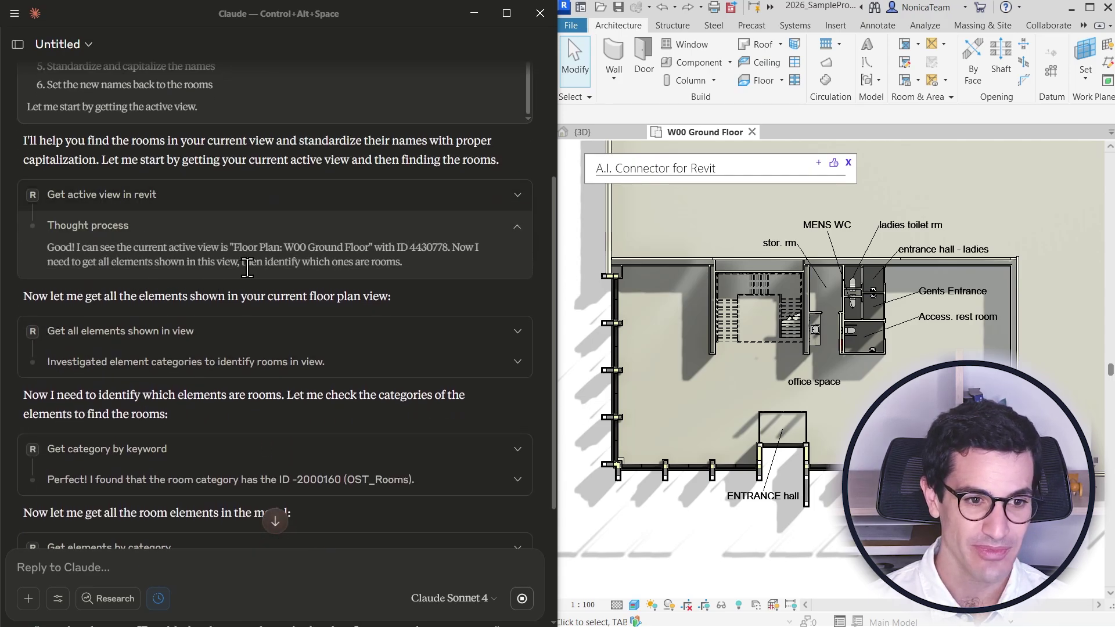
scroll(121, 343, "down", 1)
Read Claude's reasoning on the room category, room IDs and current room names
left_click(121, 293)
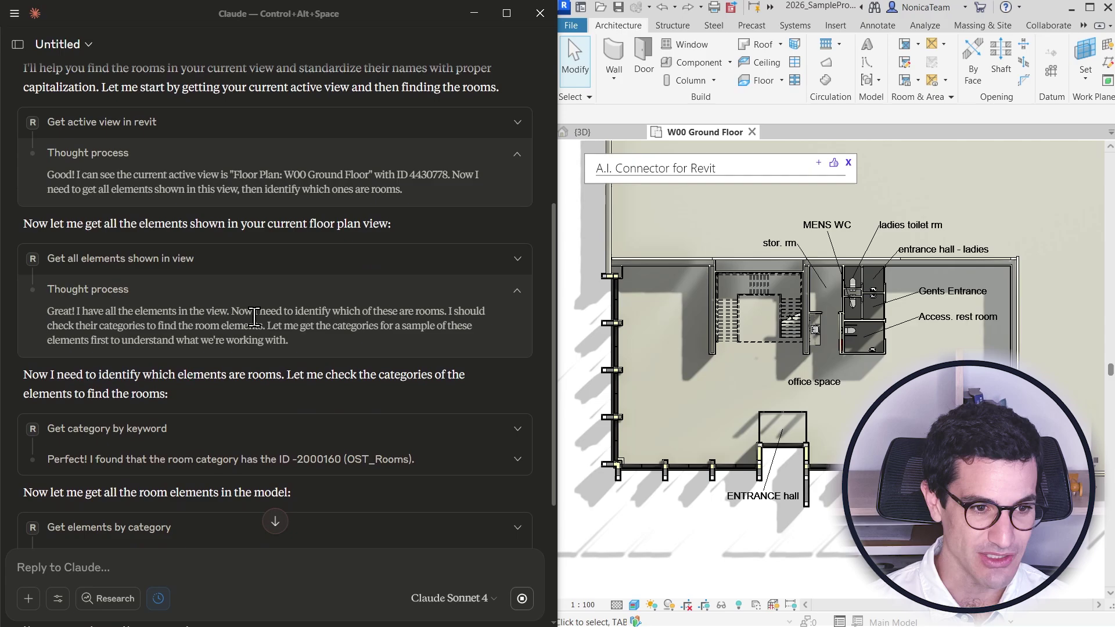
scroll(192, 310, "down", 1)
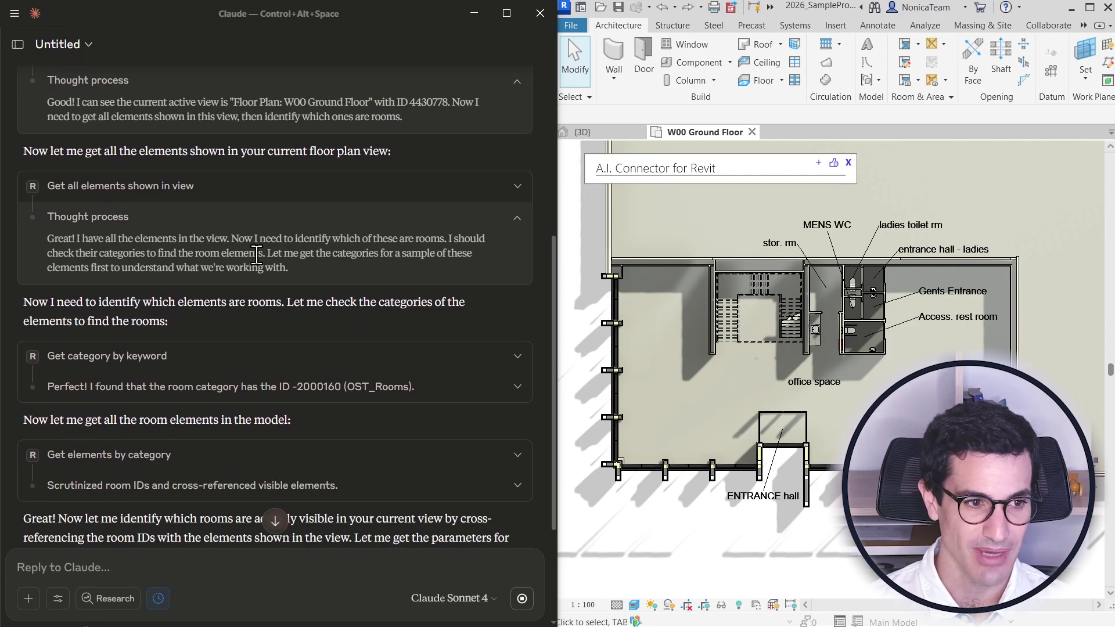
scroll(270, 248, "down", 2)
left_click(116, 243)
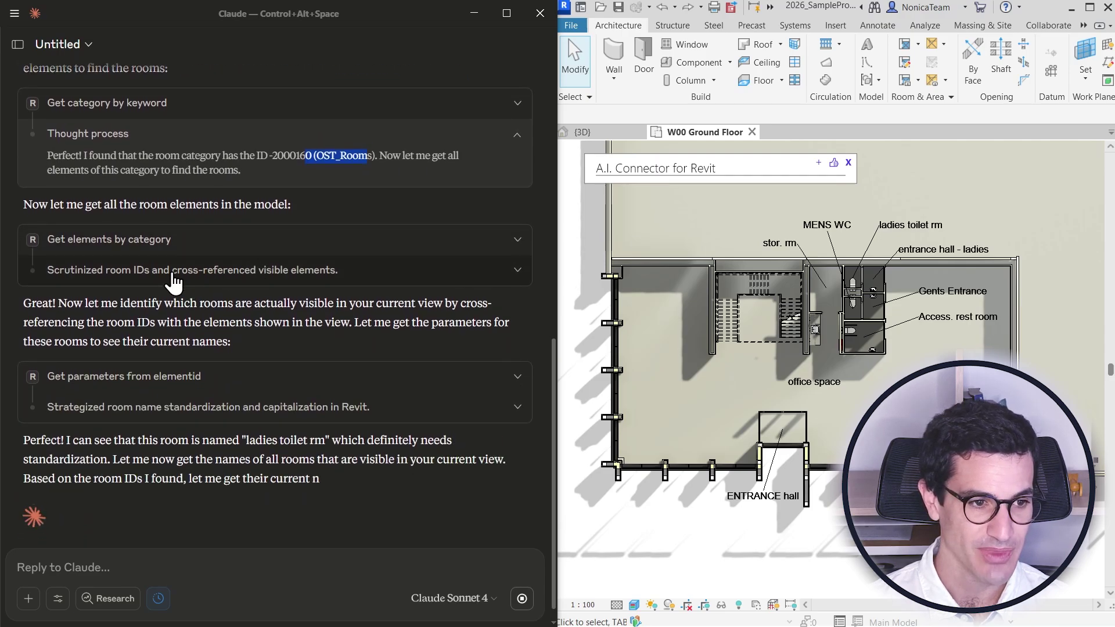
left_click(175, 277)
left_click_drag(81, 355, 206, 356)
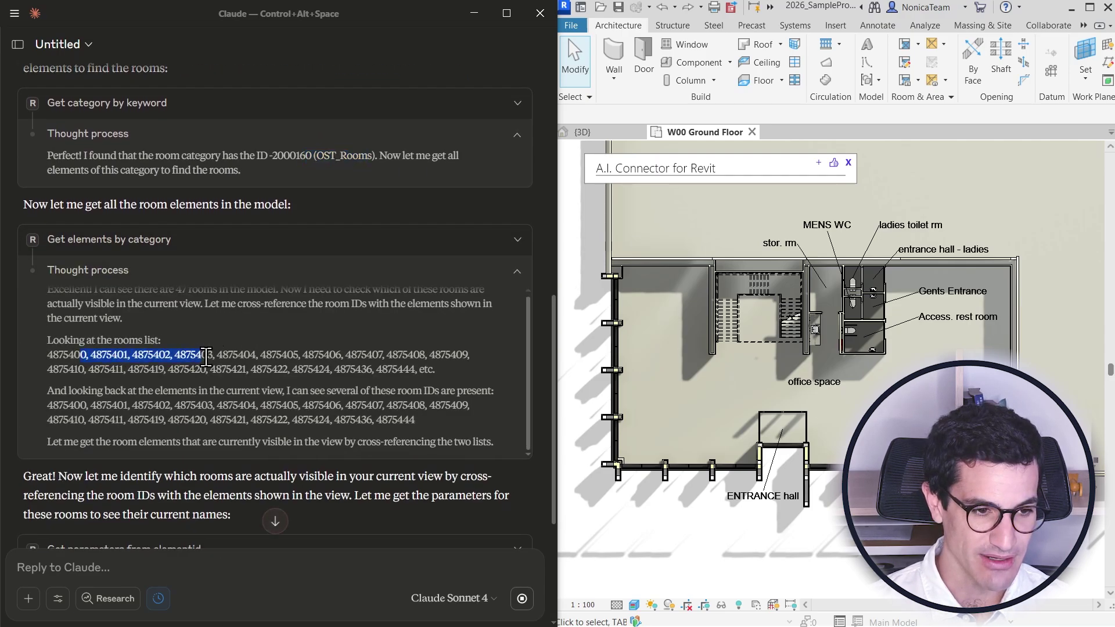
left_click_drag(428, 368, 65, 340)
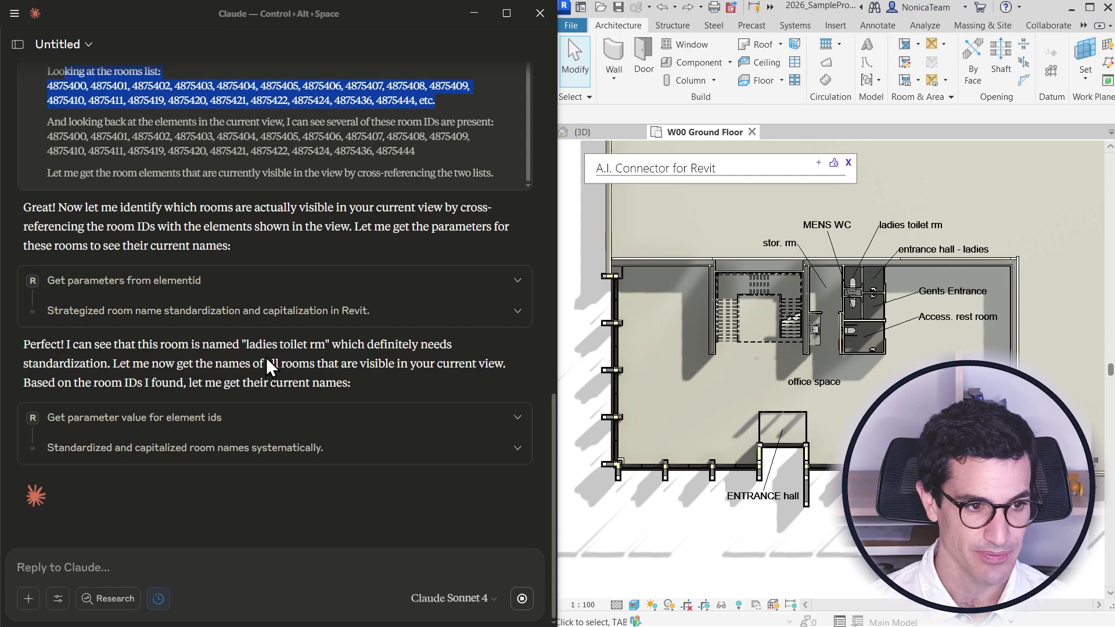
left_click(125, 458)
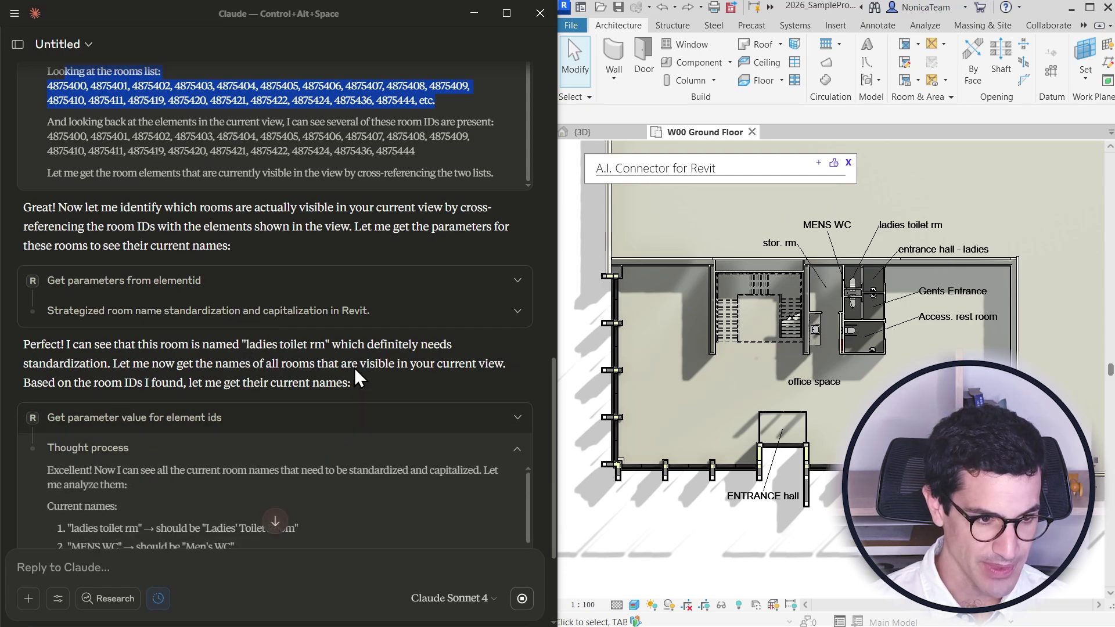
left_click_drag(100, 355, 179, 432)
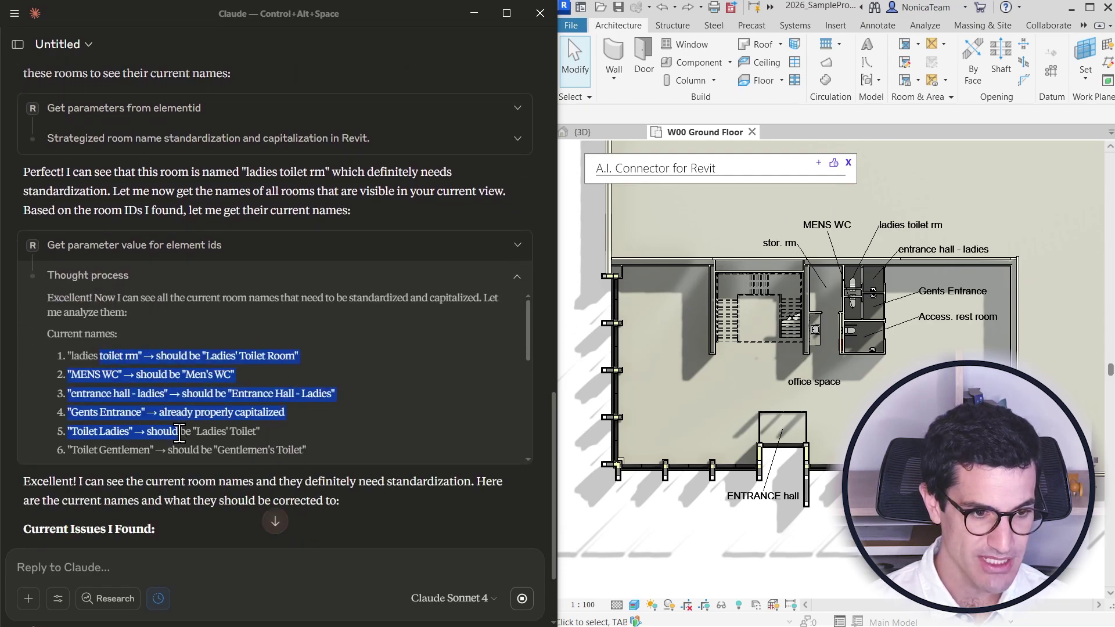
scroll(230, 401, "down", 5)
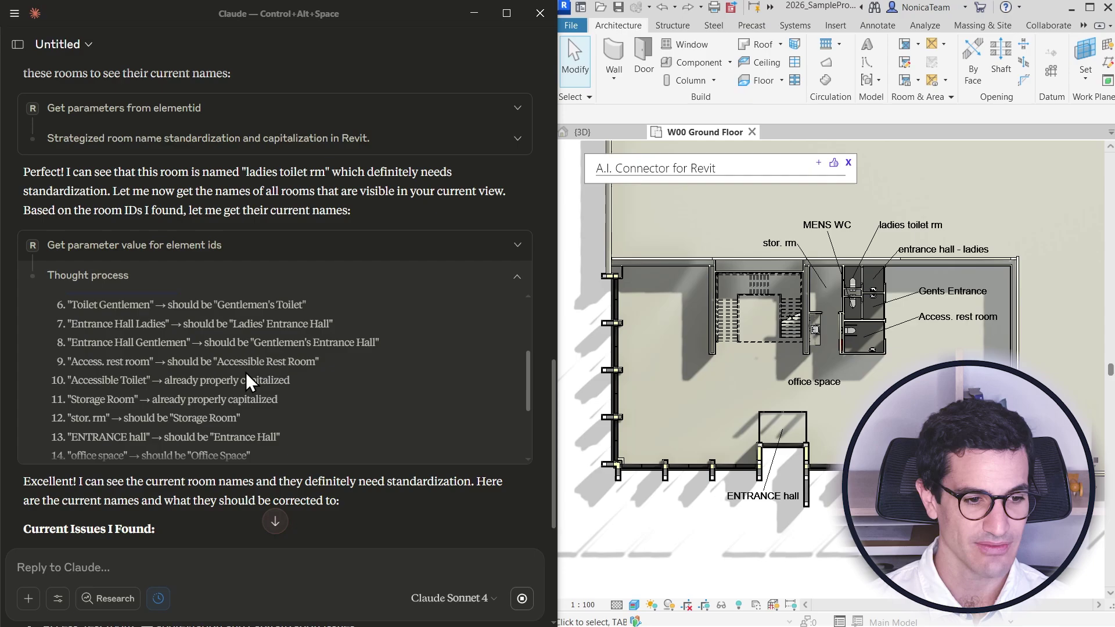
scroll(246, 372, "down", 4)
scroll(116, 510, "down", 4)
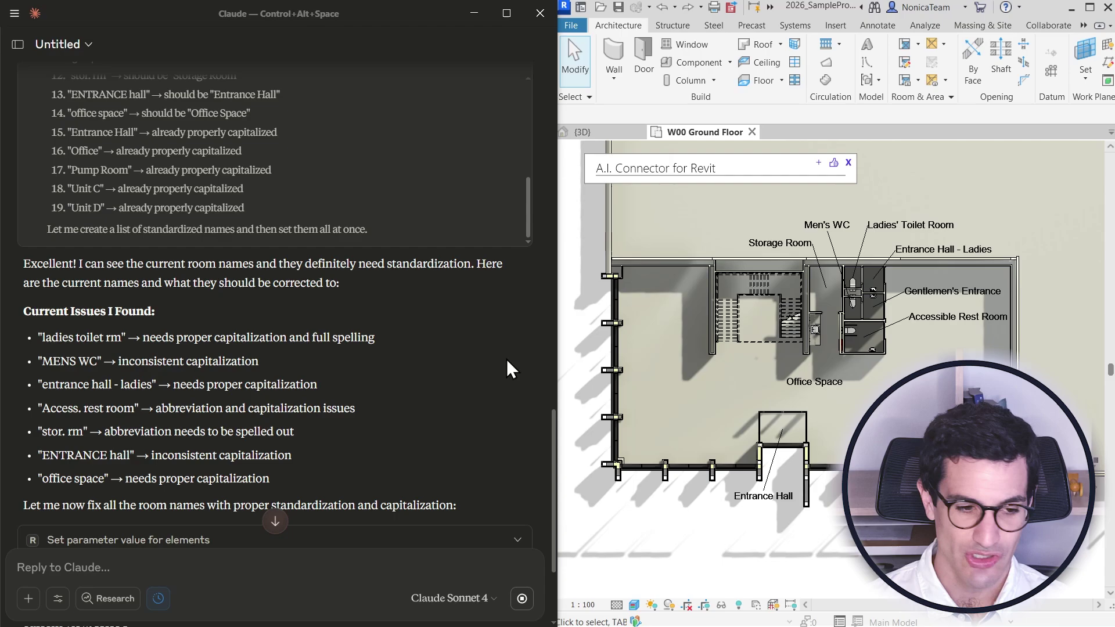
Zoom around the W00 Ground Floor plan to inspect the renamed room tags
scroll(506, 369, "down", 3)
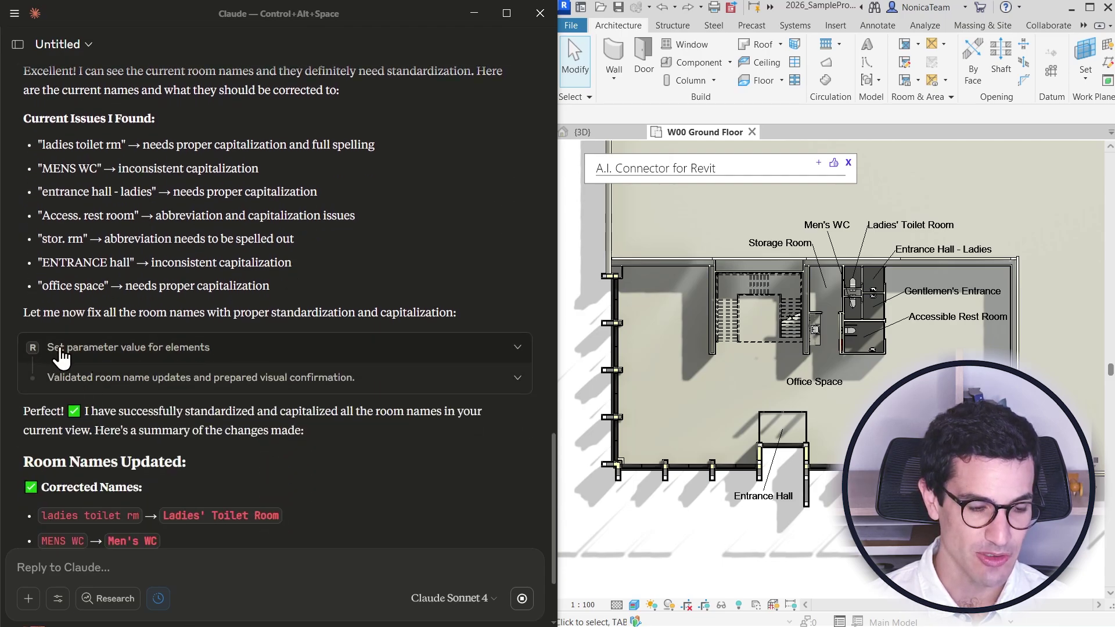
scroll(242, 455, "down", 3)
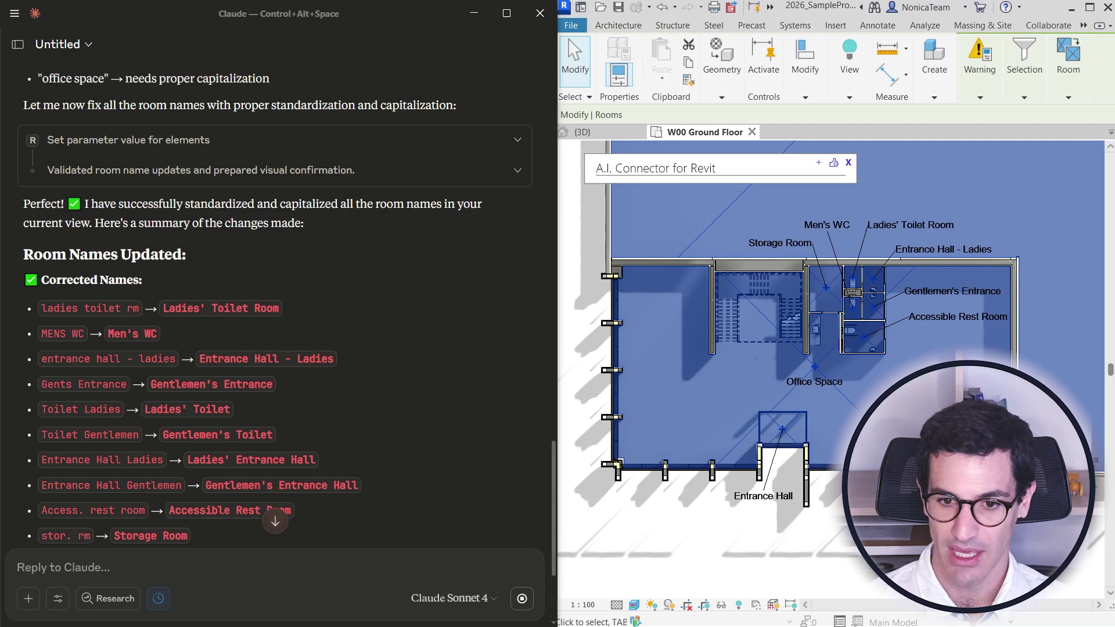
scroll(478, 511, "down", 4)
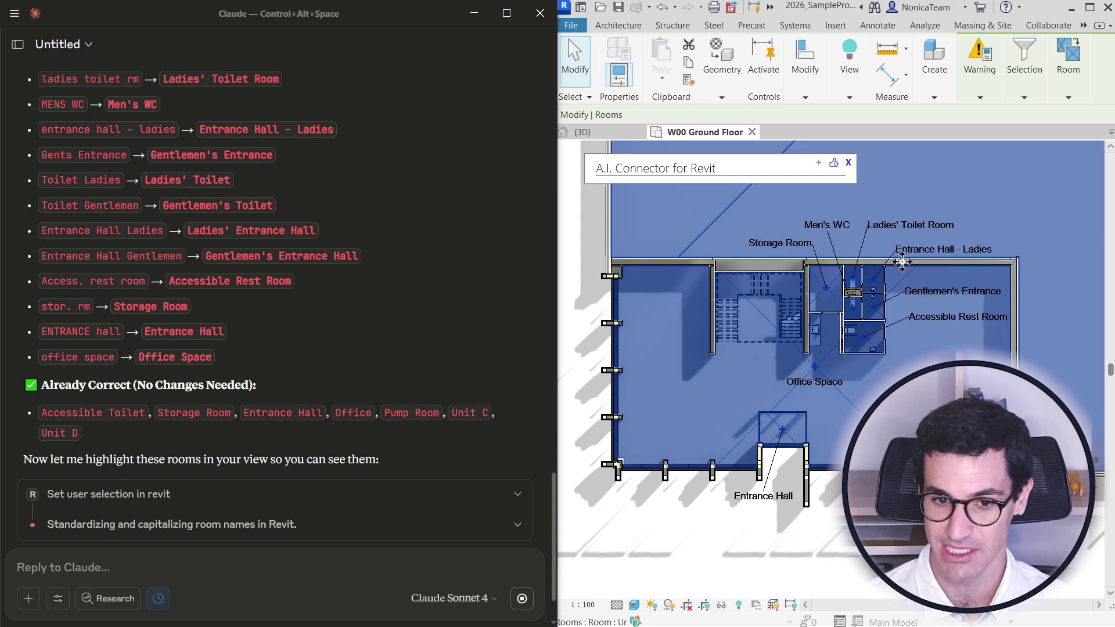
scroll(713, 441, "down", 3)
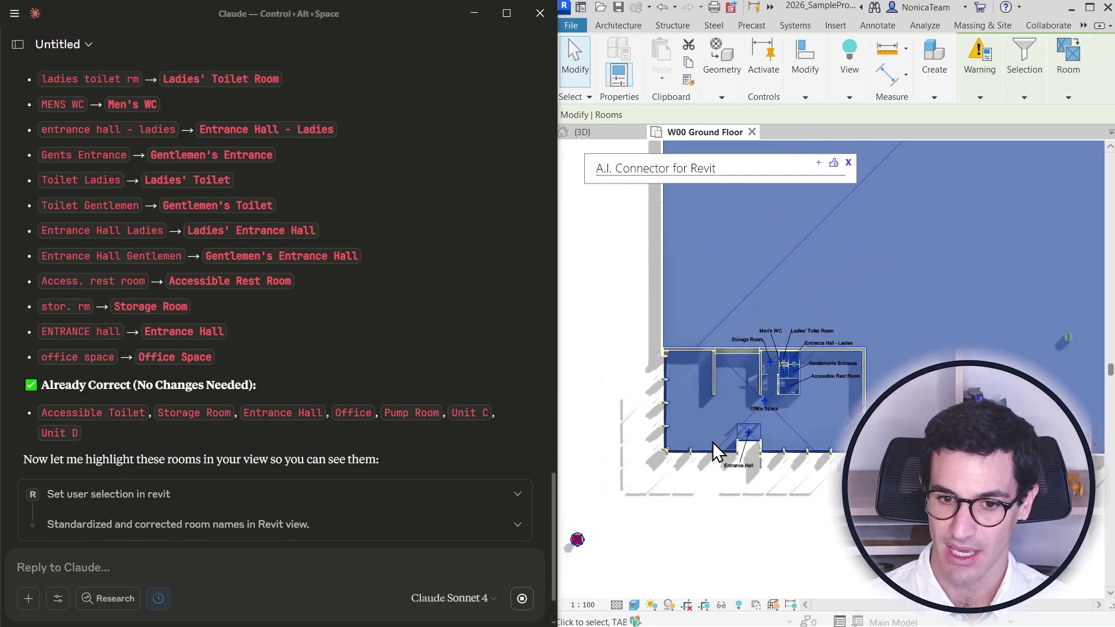
scroll(725, 436, "up", 3)
scroll(924, 288, "down", 4)
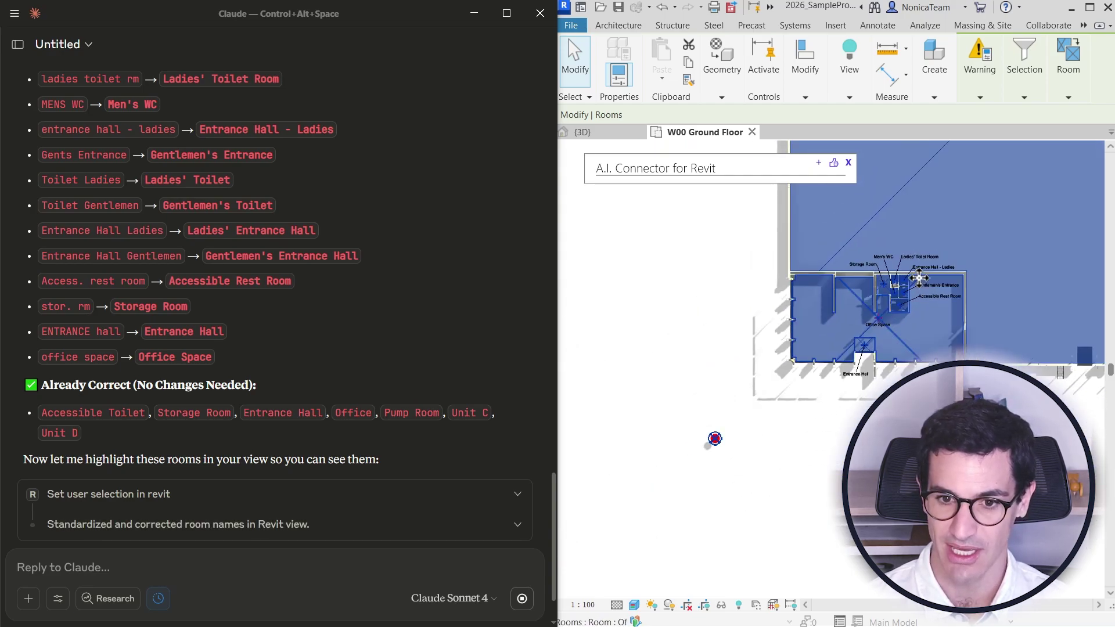
scroll(919, 278, "up", 3)
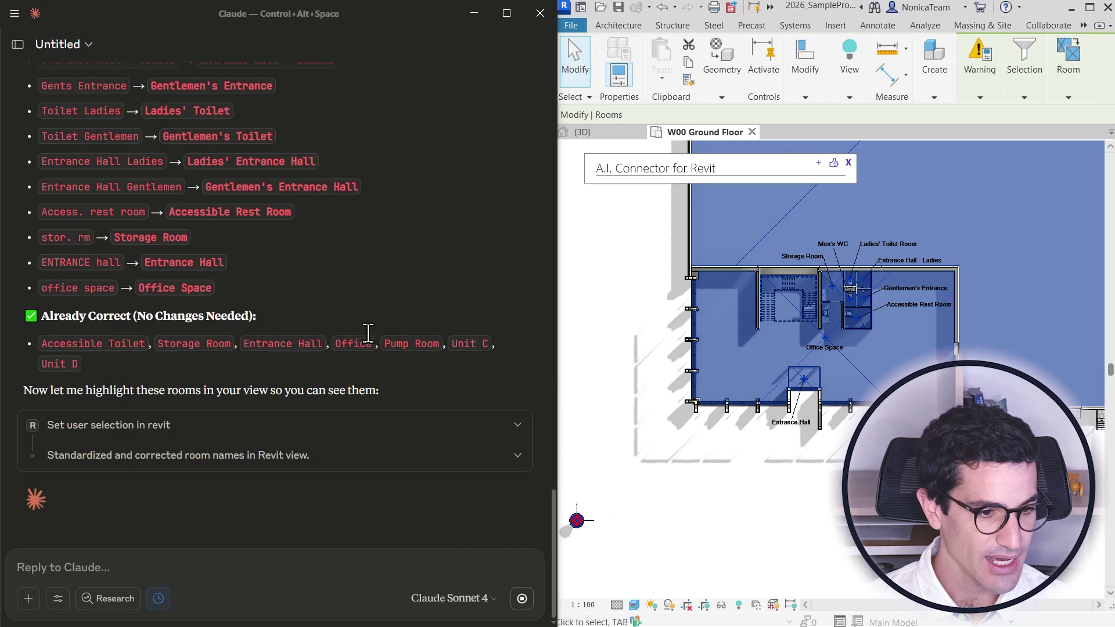
Read Claude's renaming reasoning, then clear the room selection on the empty canvas
left_click(194, 457)
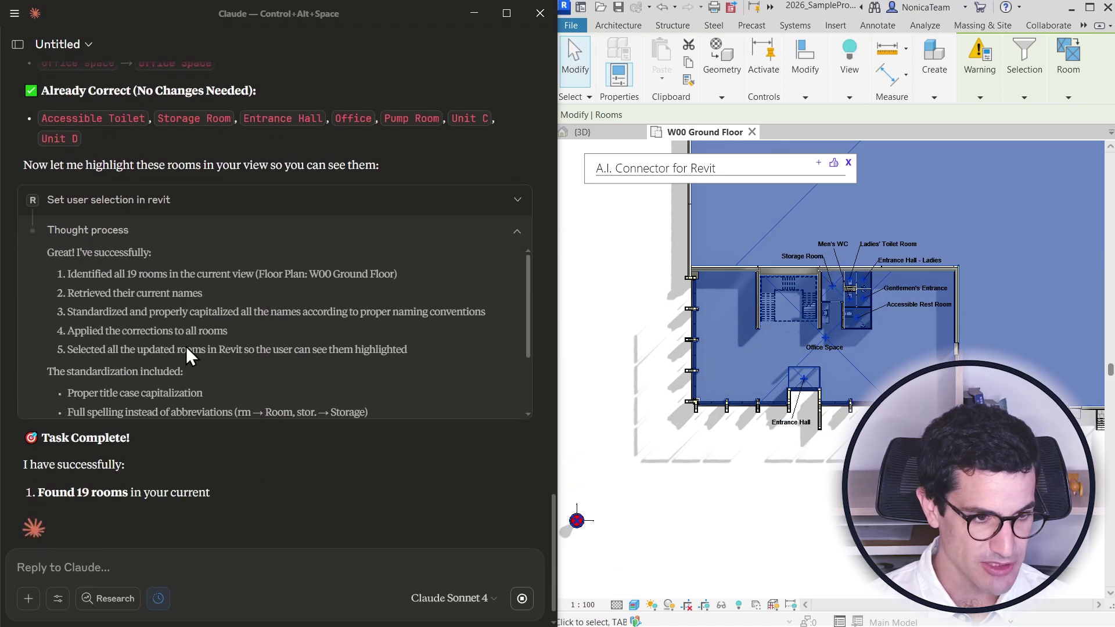
scroll(186, 346, "down", 3)
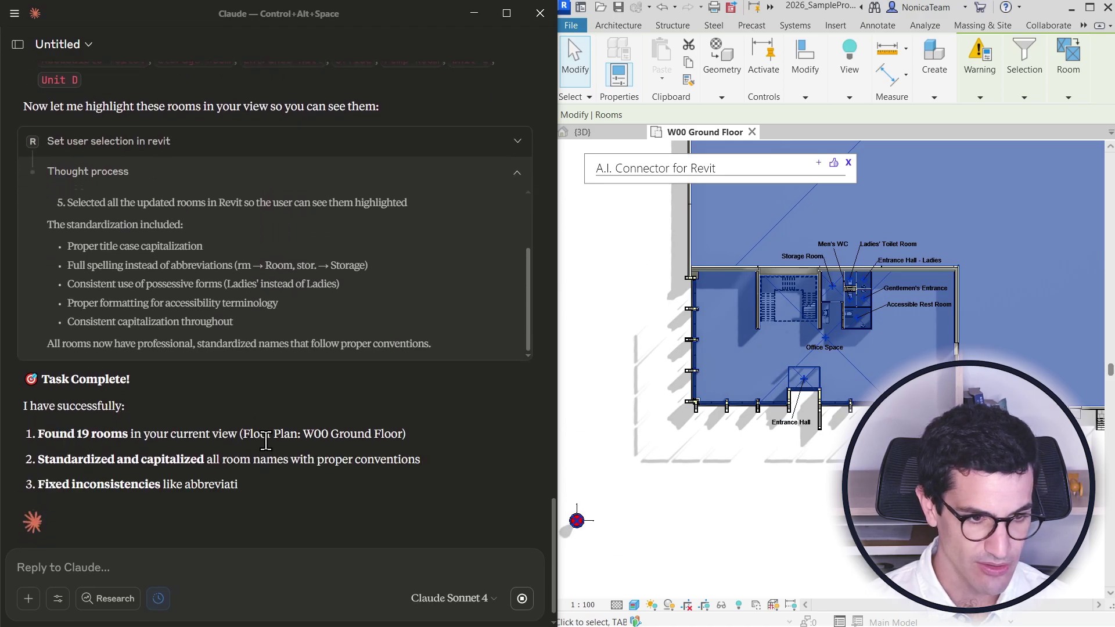
scroll(632, 395, "down", 3)
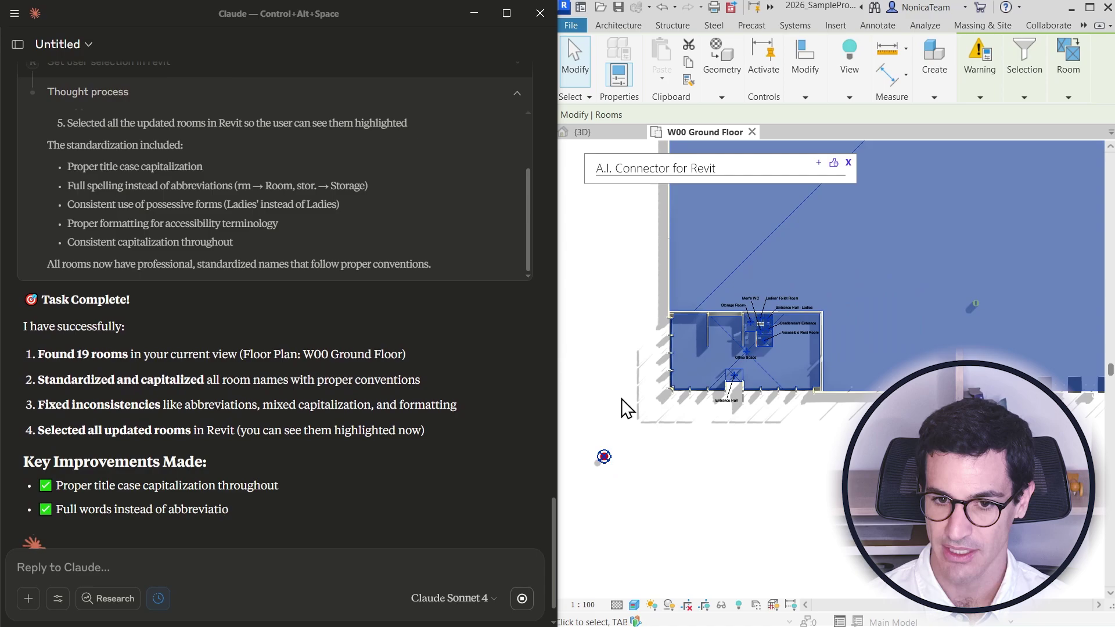
scroll(720, 351, "up", 3)
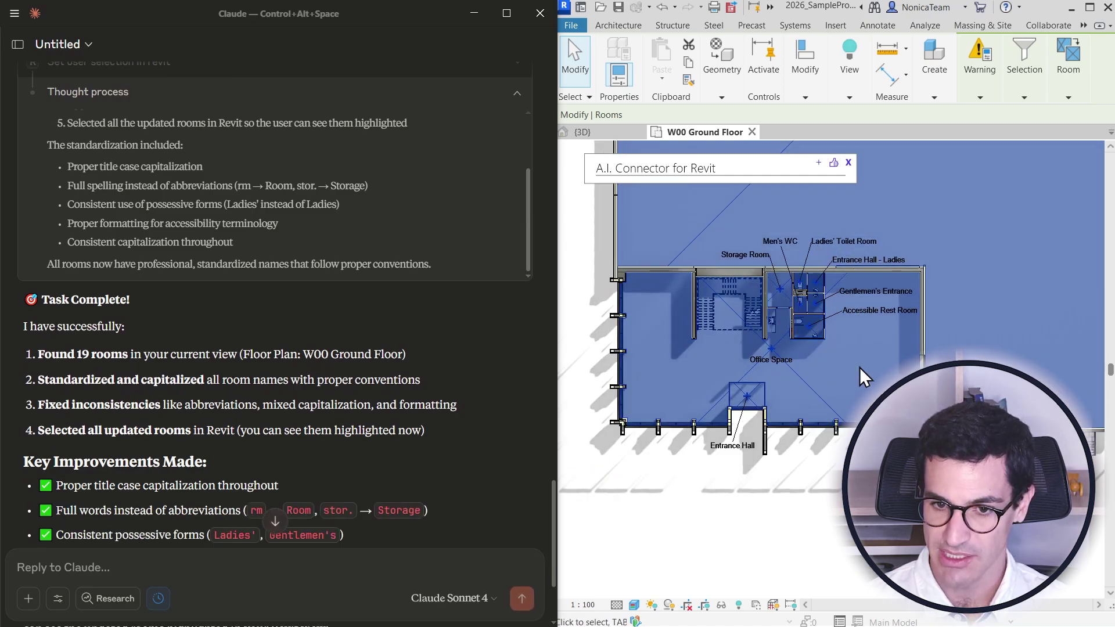
left_click(821, 533)
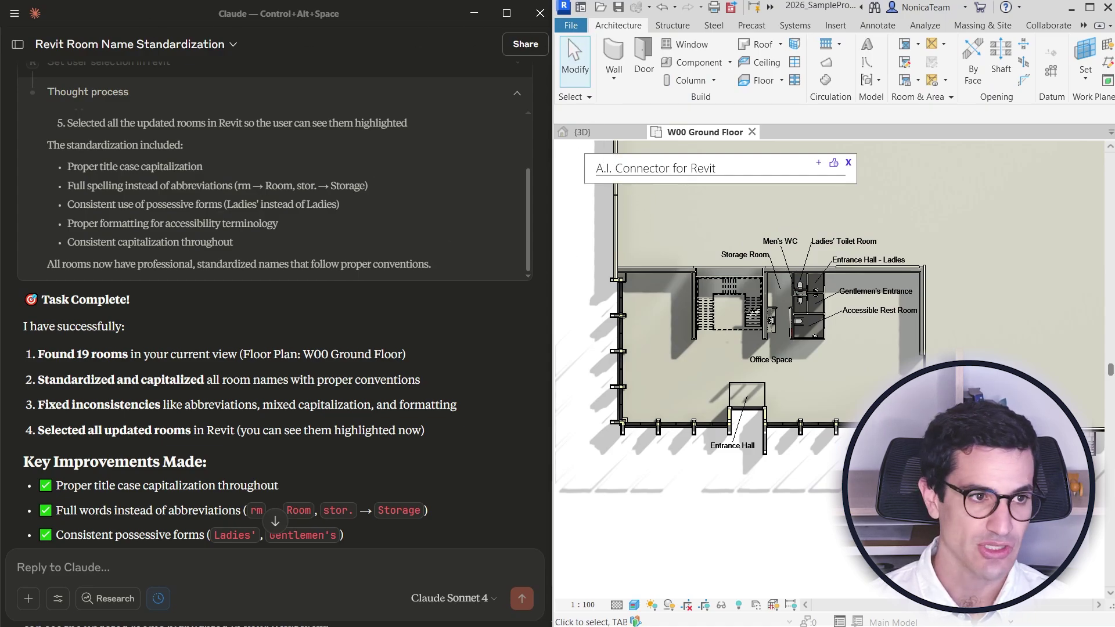
In a new chat, with Revit on {3D}, send the DO sheet name translation request
left_click(17, 46)
left_click(30, 87)
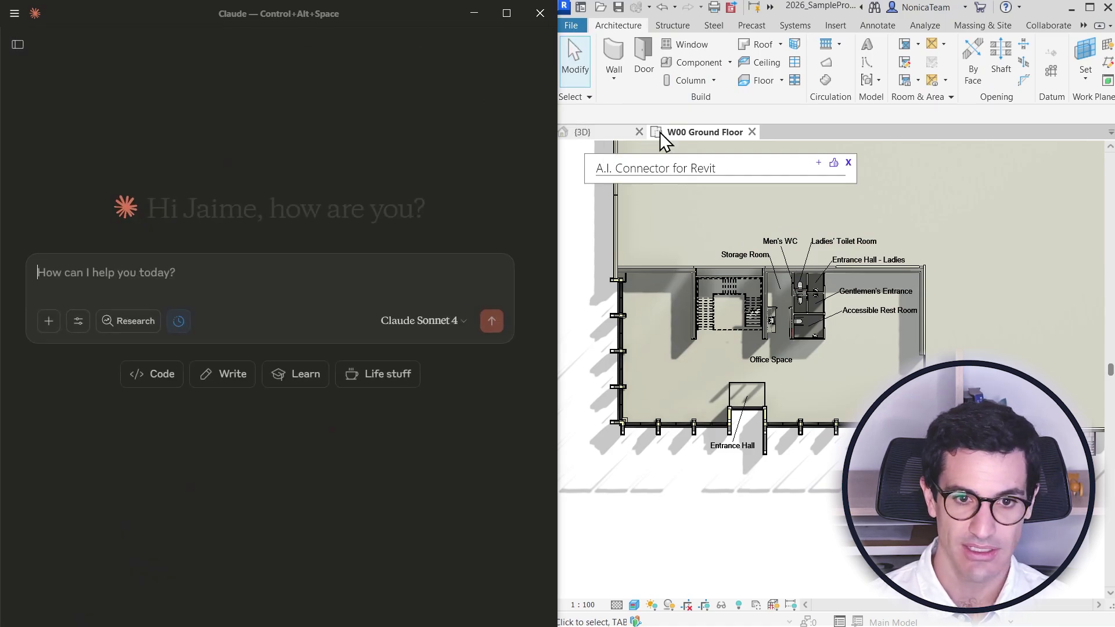
left_click(586, 133)
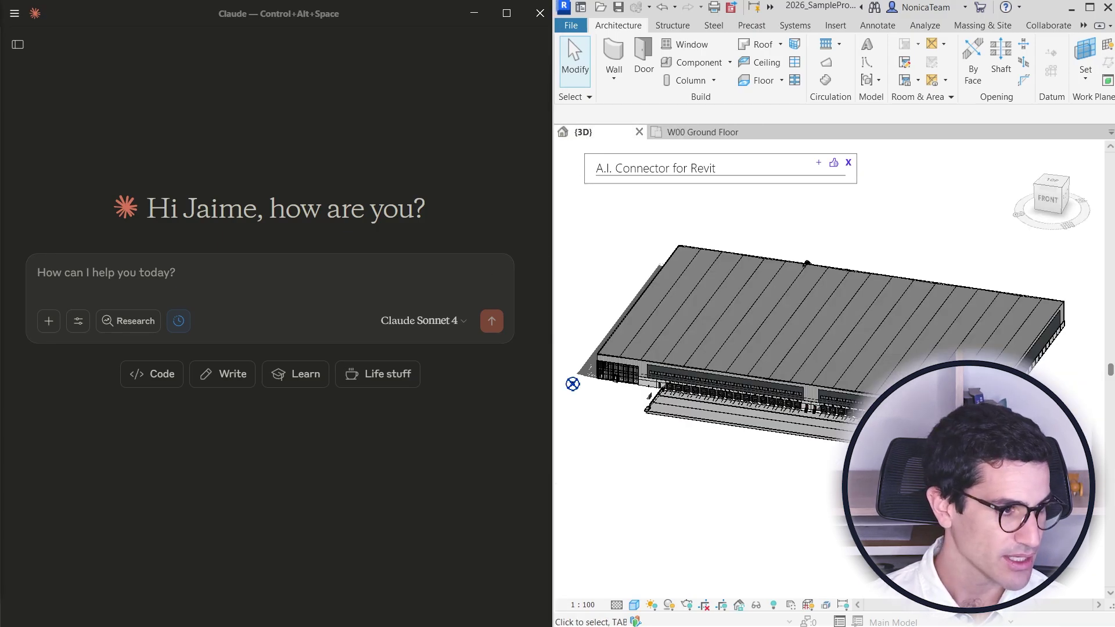
left_click(232, 278)
type("Translate the names of all the sheets with sheet numbers starting with DO to English and reassign them in Revit.")
key("Return")
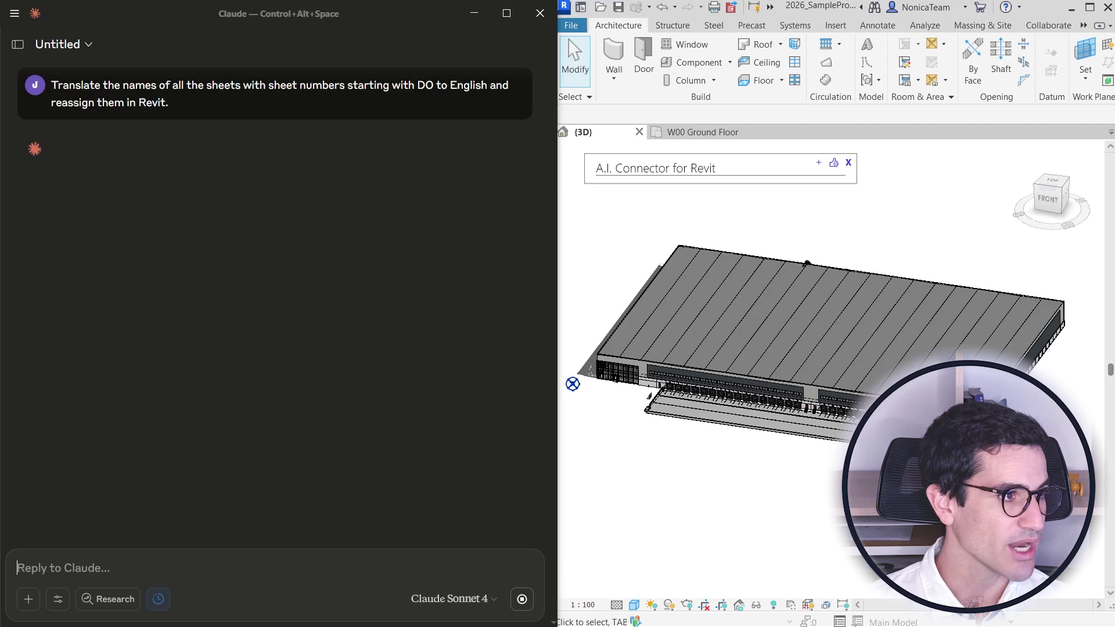
Dock the Project Browser and collapse other groups to show the DO sheets list
left_click_drag(46, 117, 559, 138)
left_click_drag(651, 174, 840, 172)
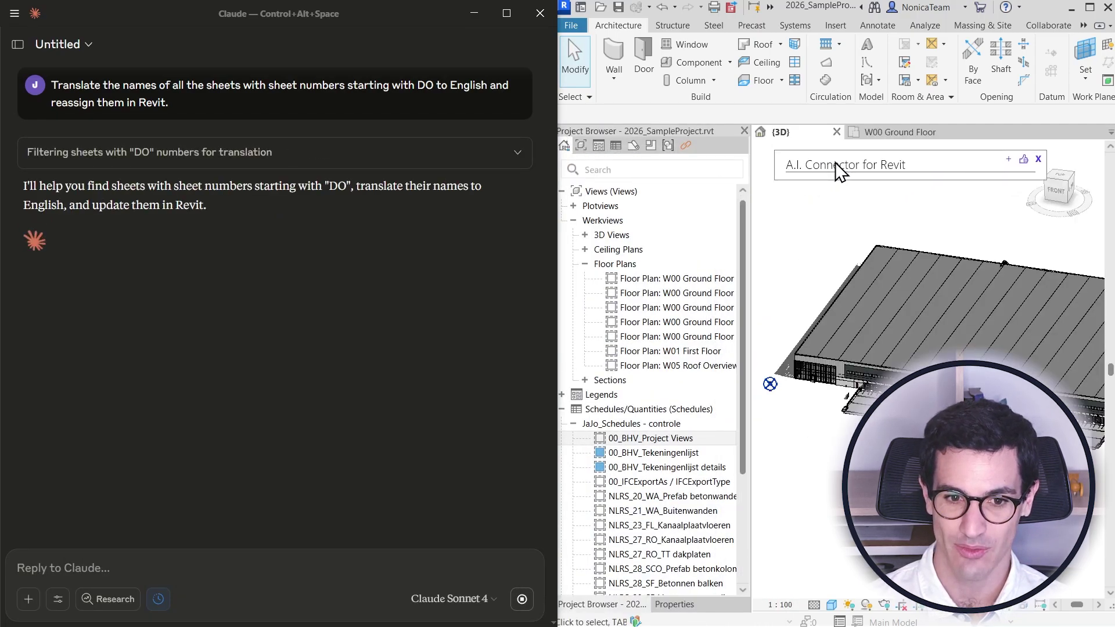
left_click(584, 263)
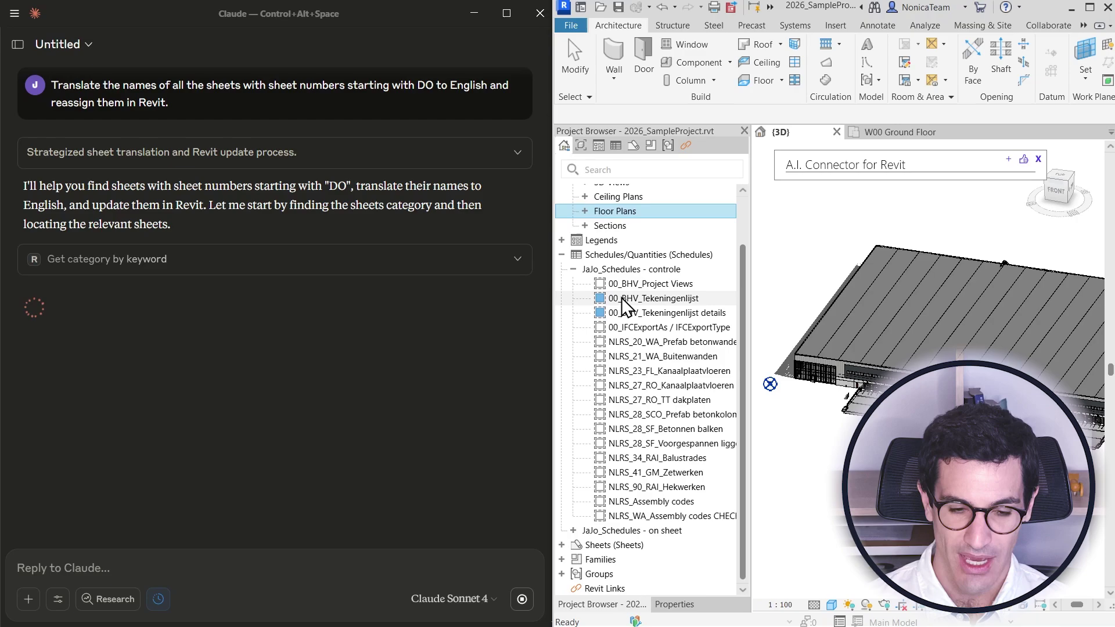
left_click(573, 269)
left_click(563, 309)
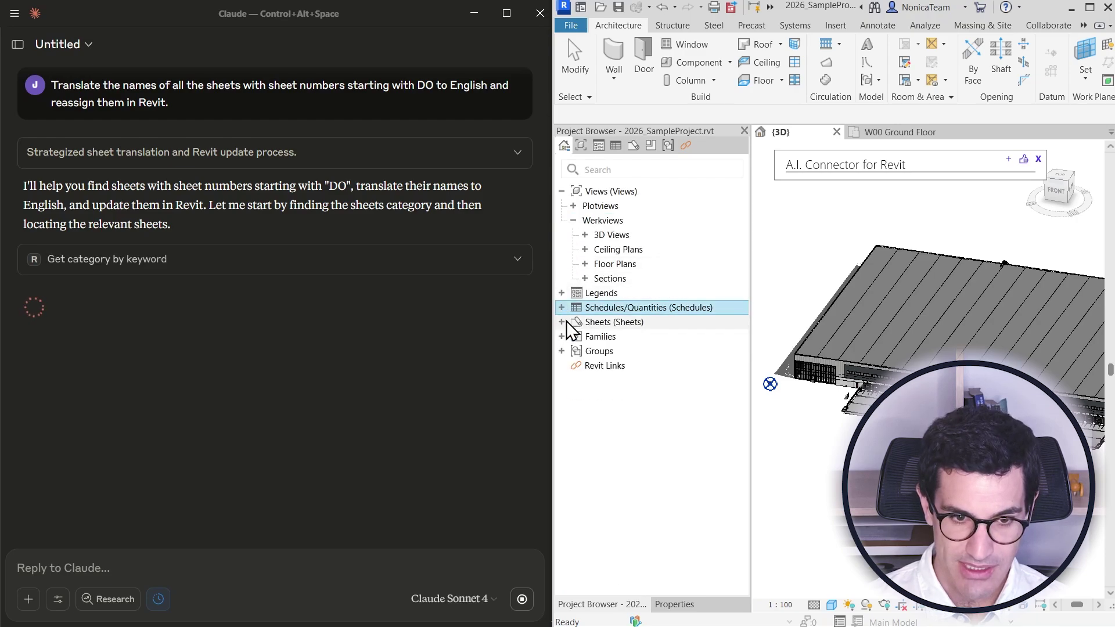
left_click(562, 322)
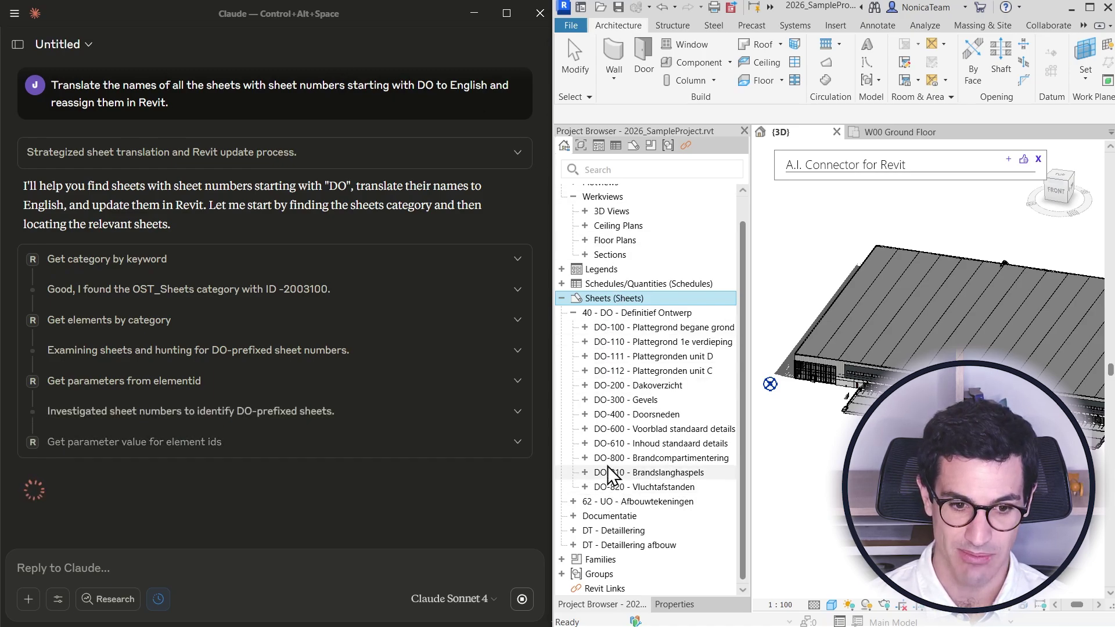
left_click(573, 501)
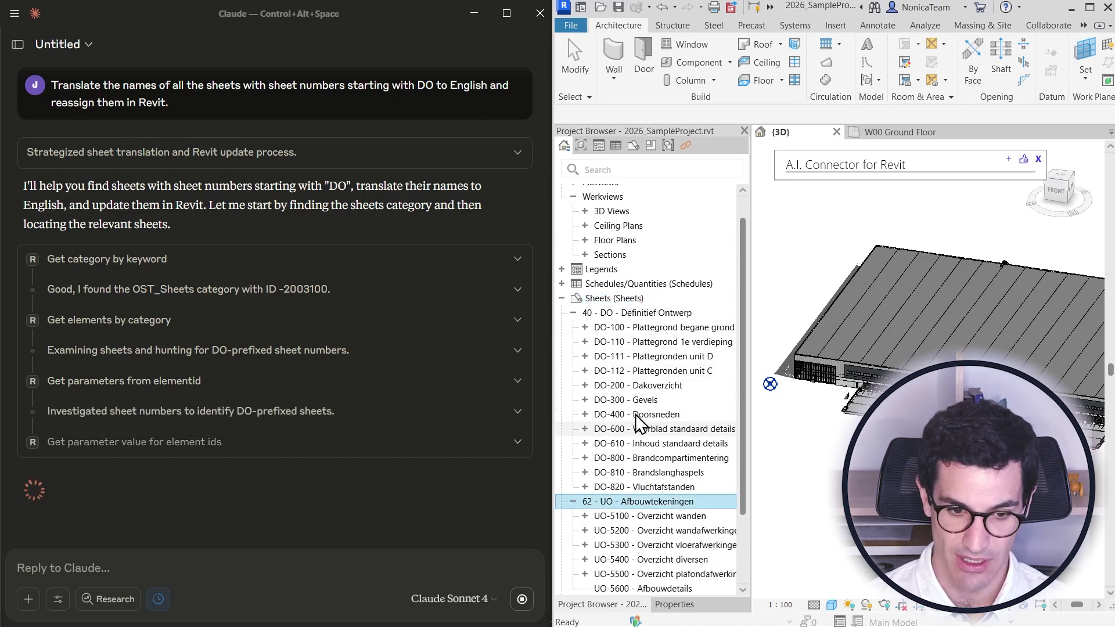
left_click(573, 415)
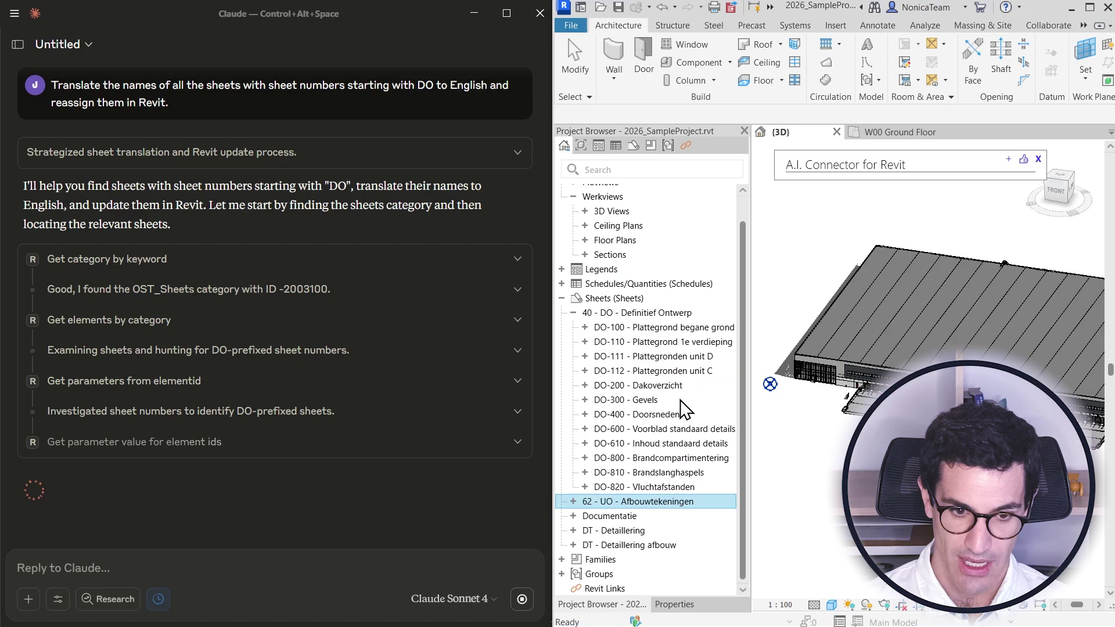
scroll(624, 398, "up", 2)
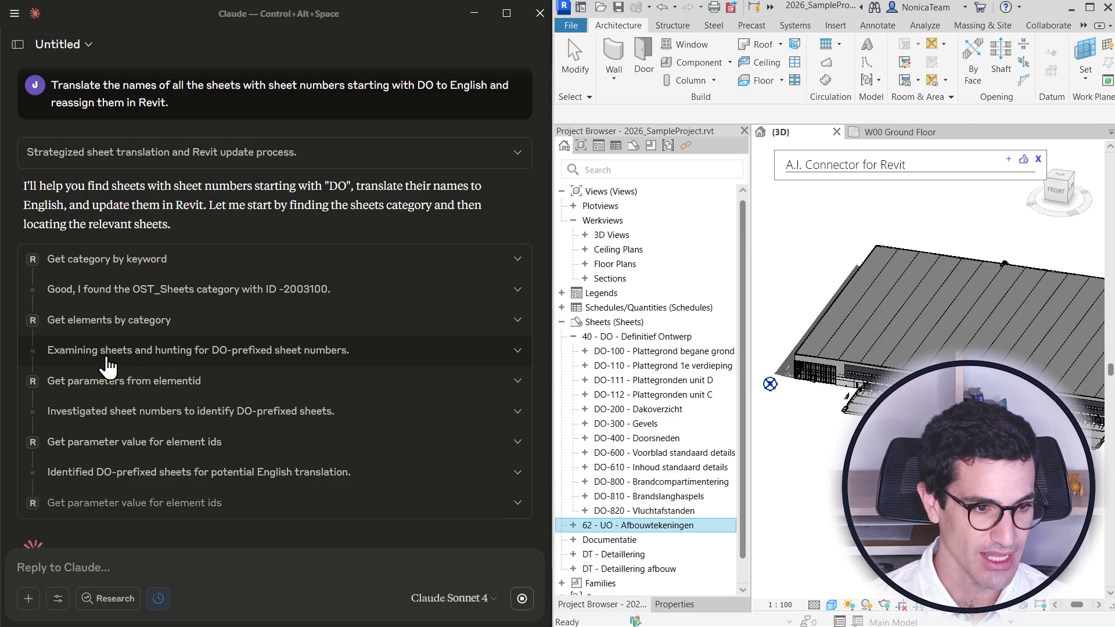
scroll(203, 364, "down", 1)
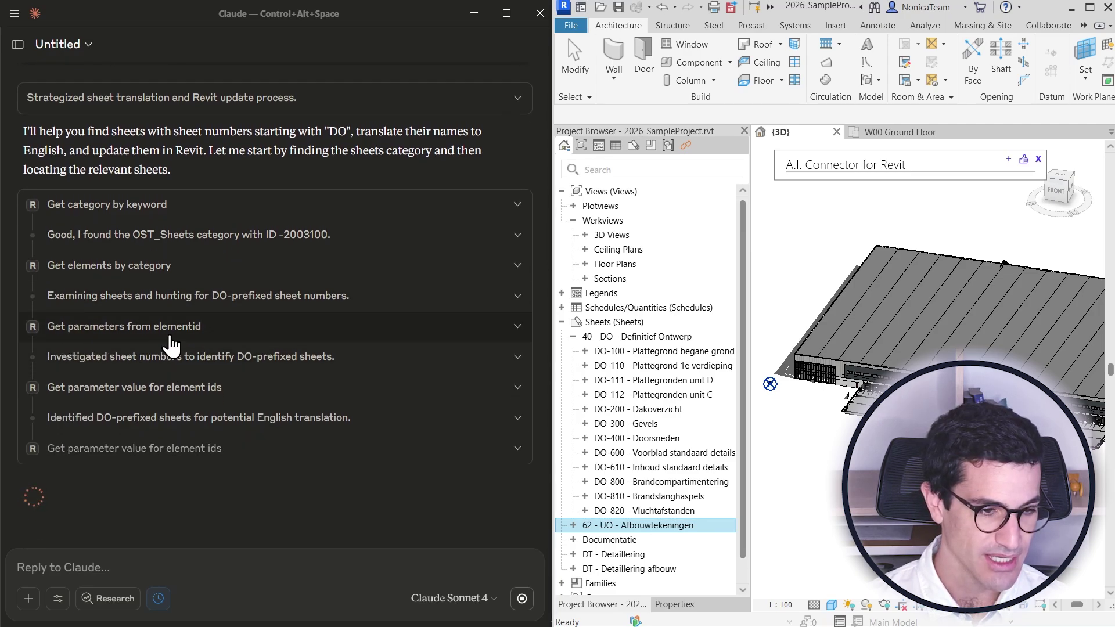
Glance through Claude's reasoning on sheet numbers and the parameter value lookup
left_click(235, 363)
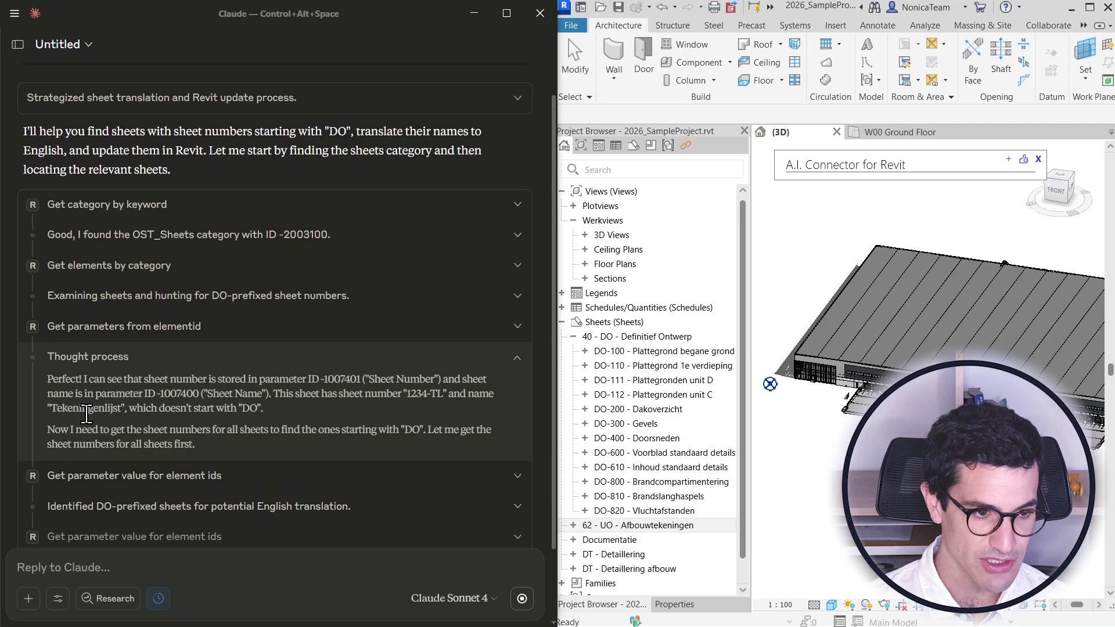
left_click(154, 360)
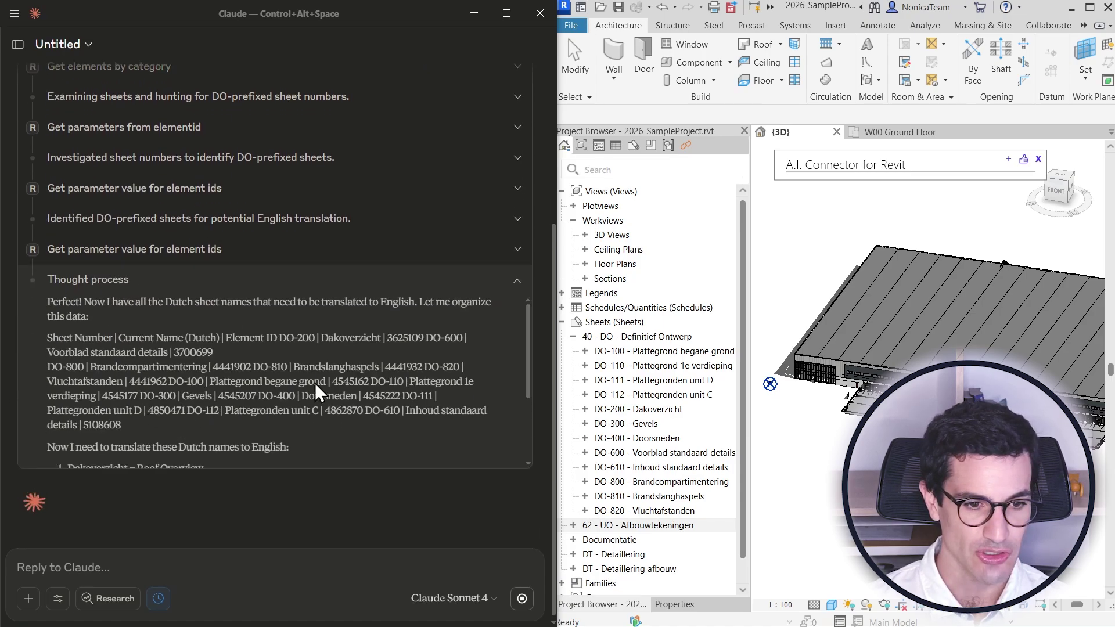
left_click_drag(273, 445, 82, 251)
left_click(82, 255)
left_click(65, 251)
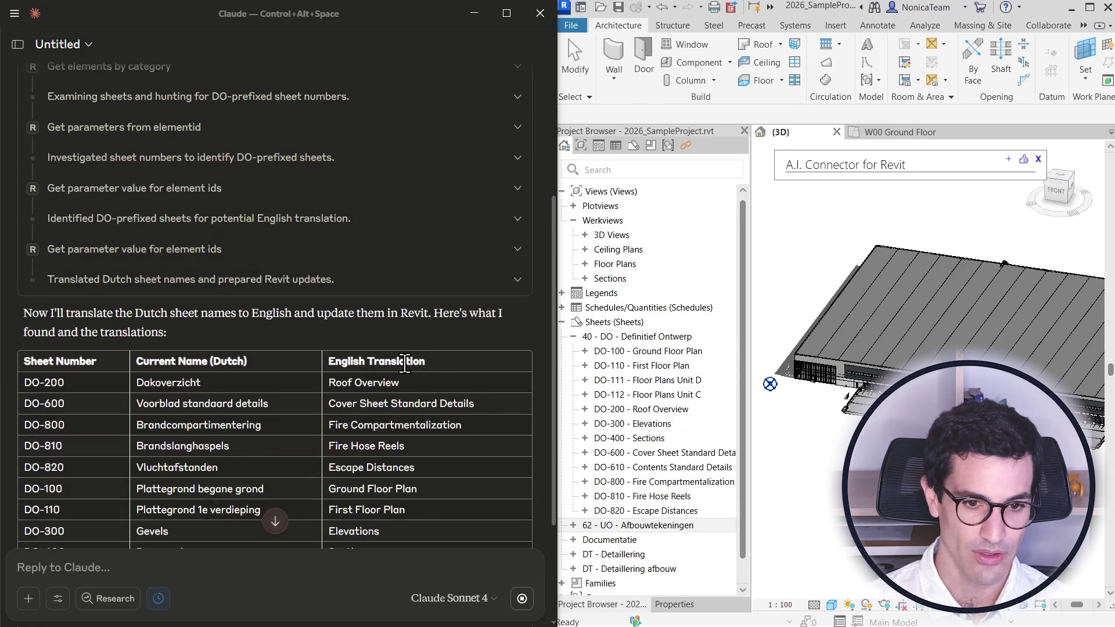
Scroll through the translation table to the summary confirming 12 DO-prefixed sheets updated
scroll(256, 347, "down", 3)
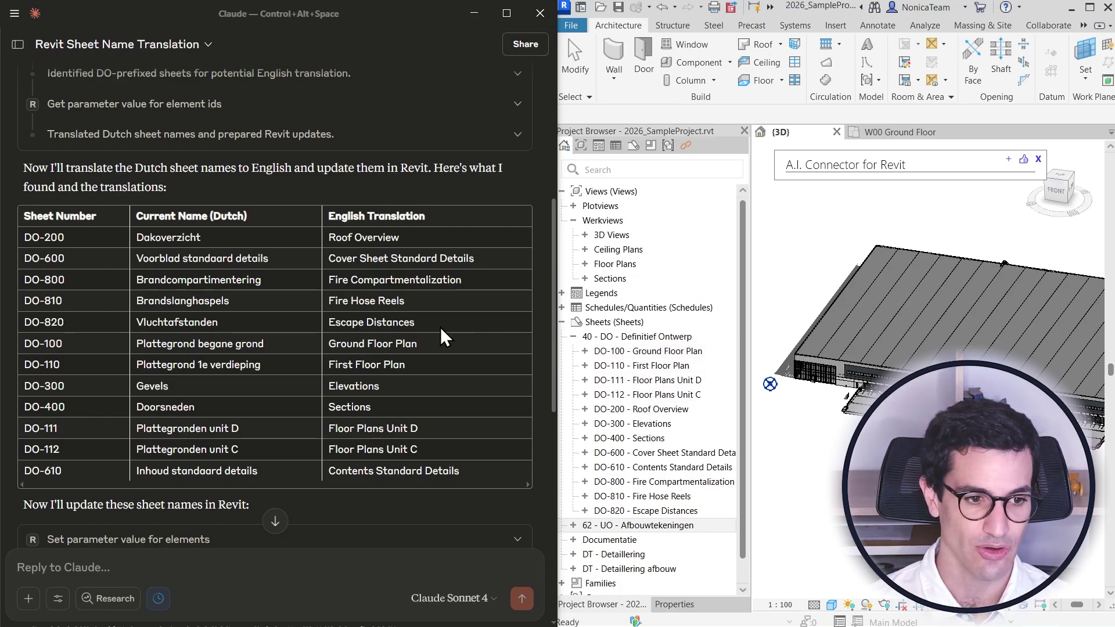
scroll(361, 434, "down", 3)
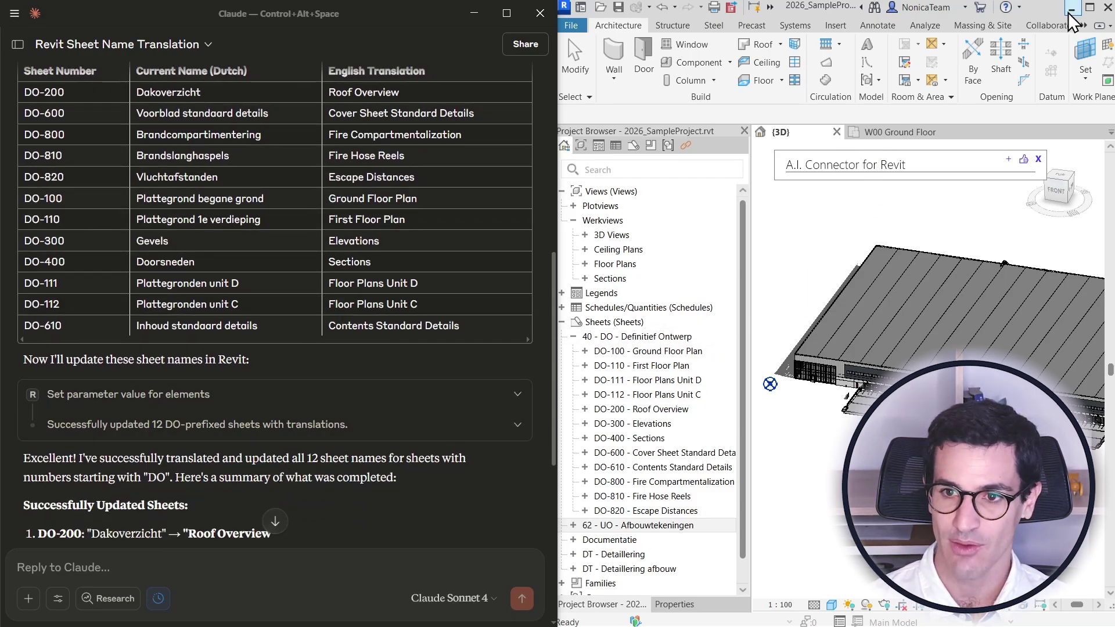
left_click(1090, 7)
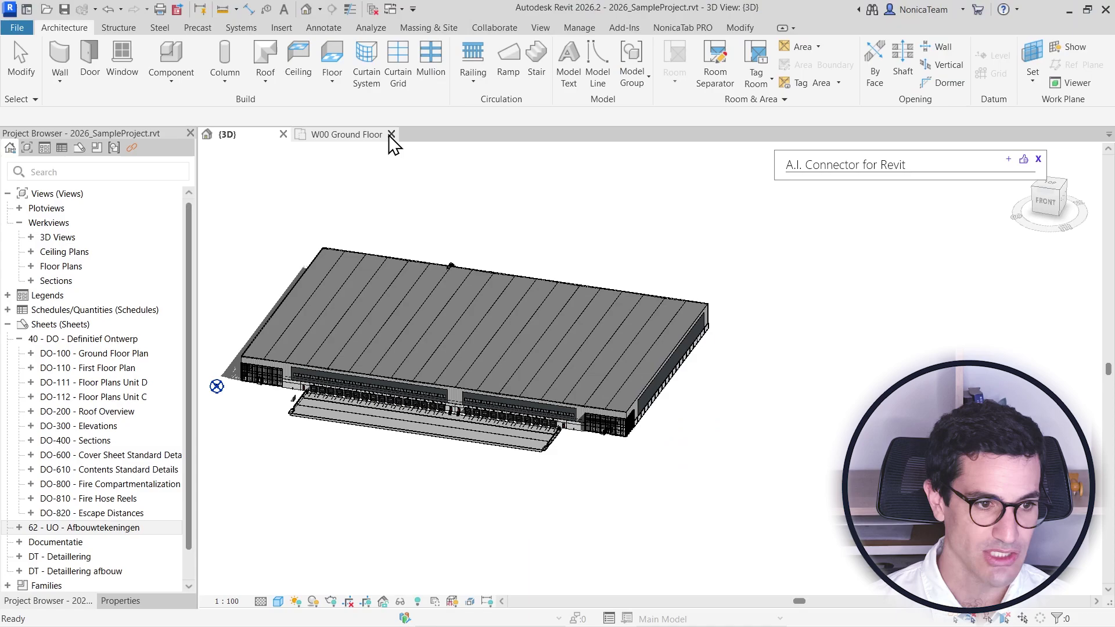
left_click(392, 134)
left_click(19, 339)
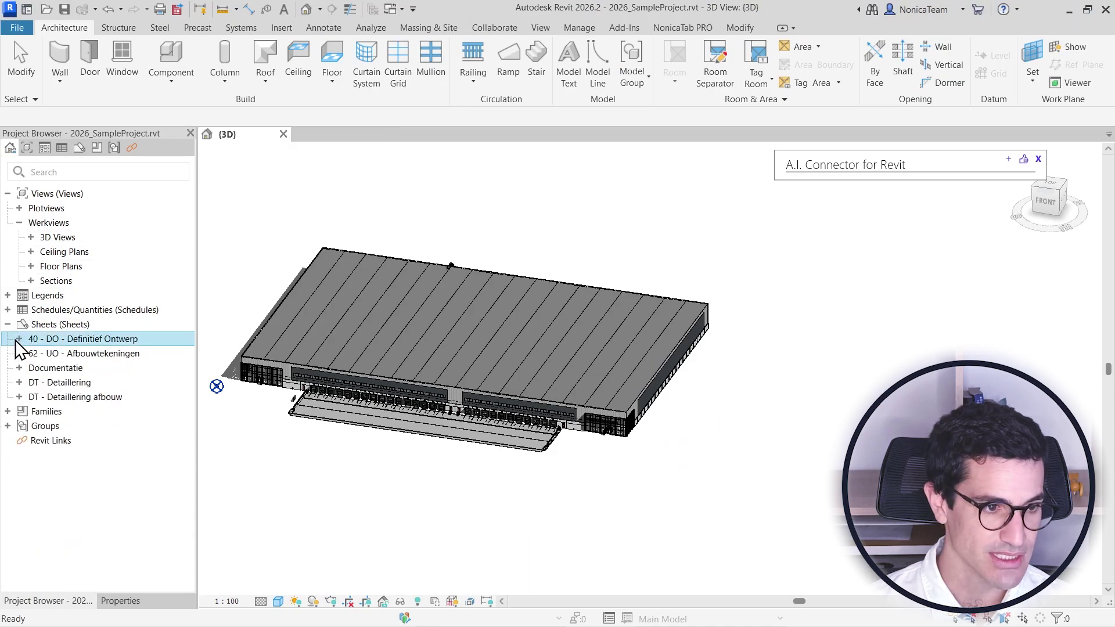
left_click(31, 266)
left_click(108, 296)
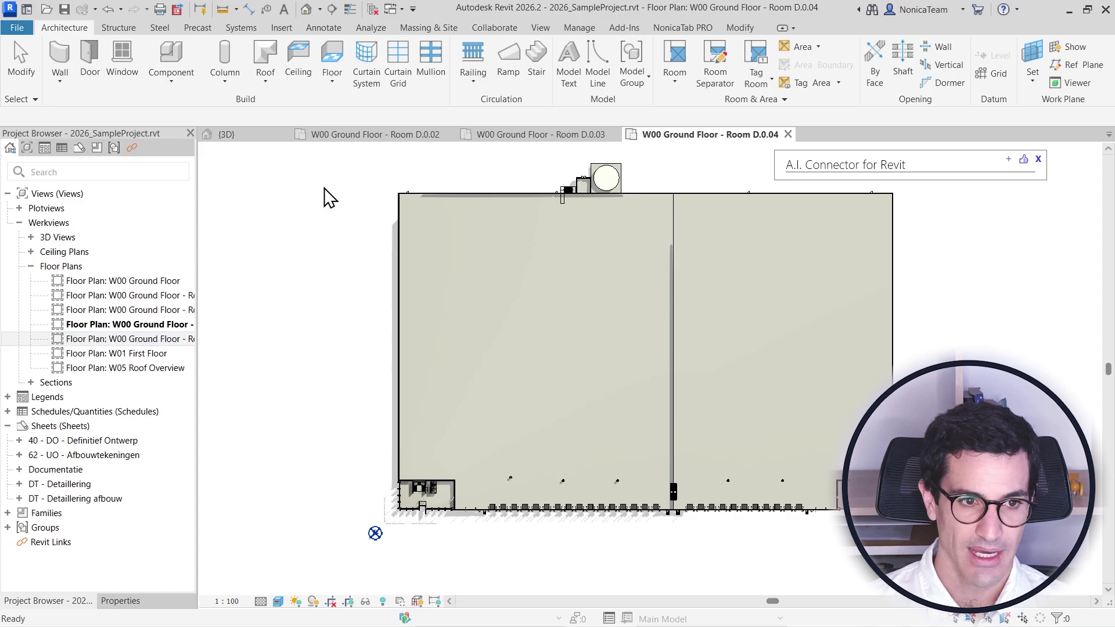
left_click(283, 135)
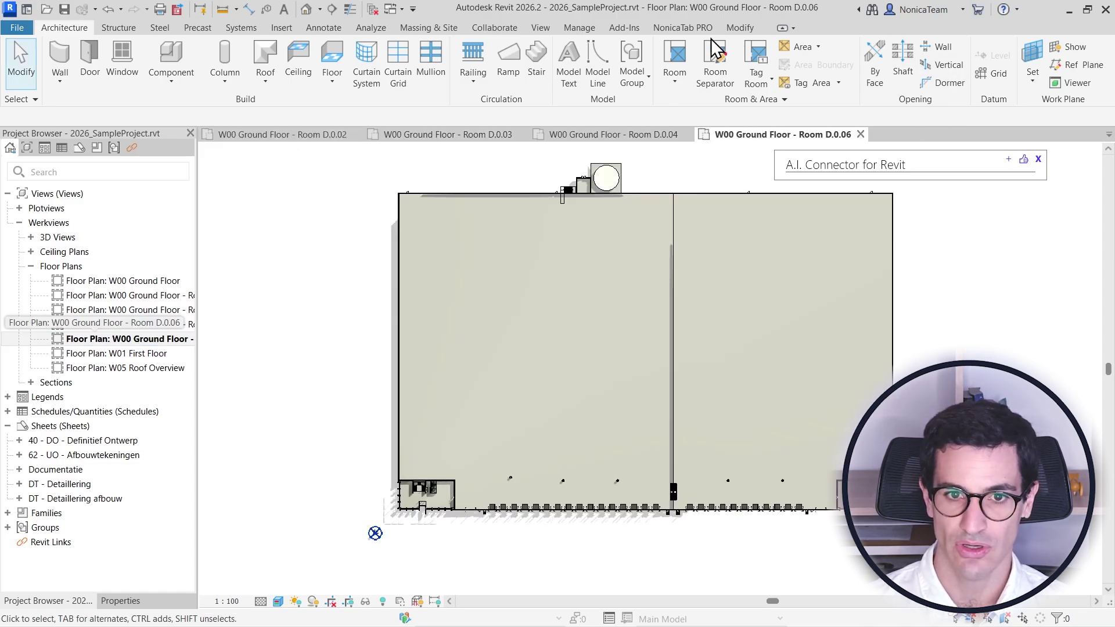
left_click(541, 27)
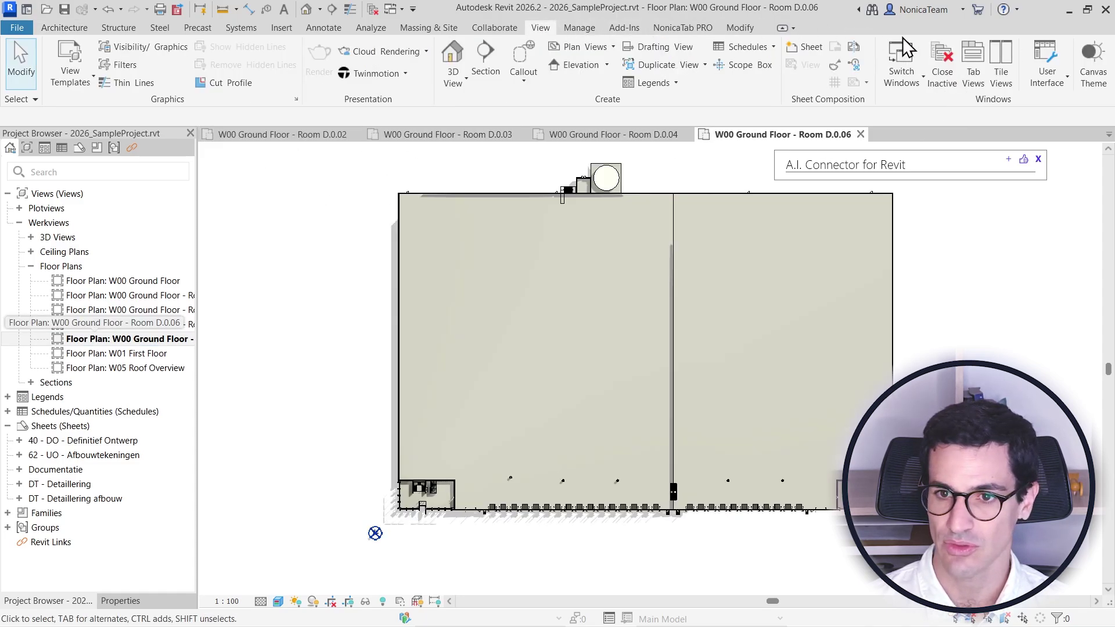
left_click(1001, 67)
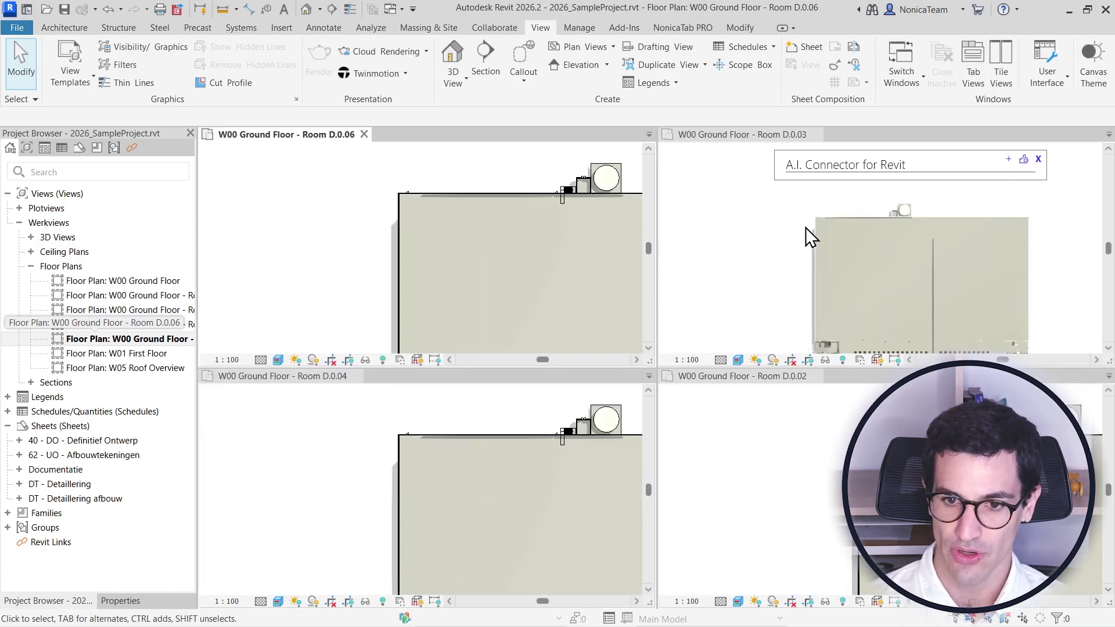
scroll(806, 228, "down", 3)
left_click(862, 311)
middle_click_drag(828, 279, 847, 295)
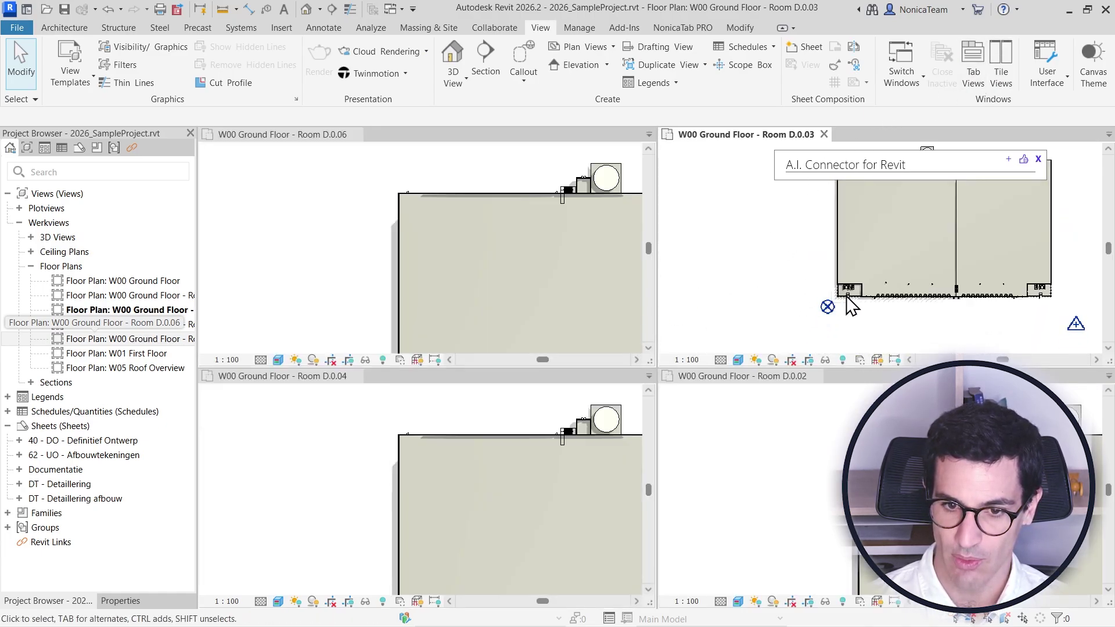
scroll(562, 271, "up", 3)
middle_click_drag(448, 276, 511, 84)
scroll(422, 280, "up", 2)
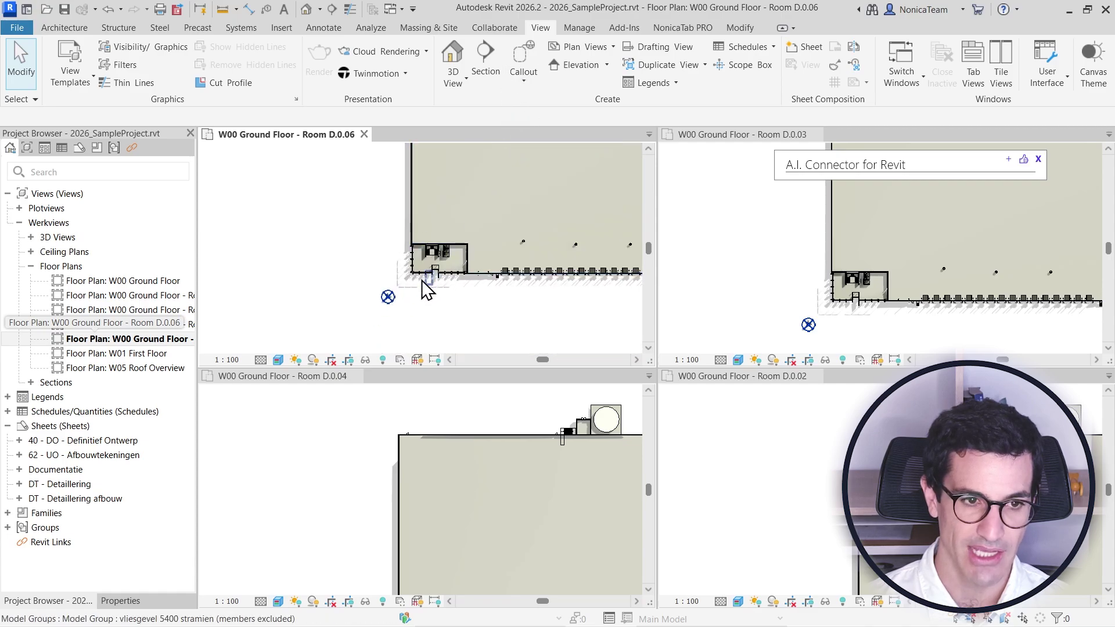
scroll(434, 259, "up", 1)
scroll(447, 275, "up", 2)
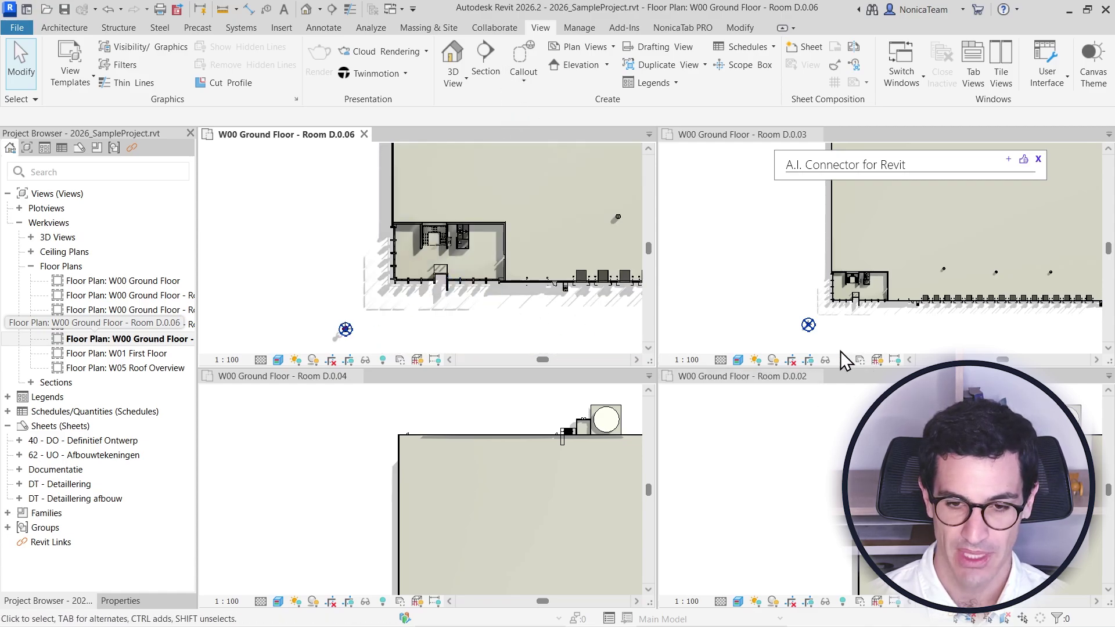
left_click(791, 510)
scroll(791, 510, "down", 2)
scroll(762, 219, "down", 1)
scroll(761, 249, "down", 1)
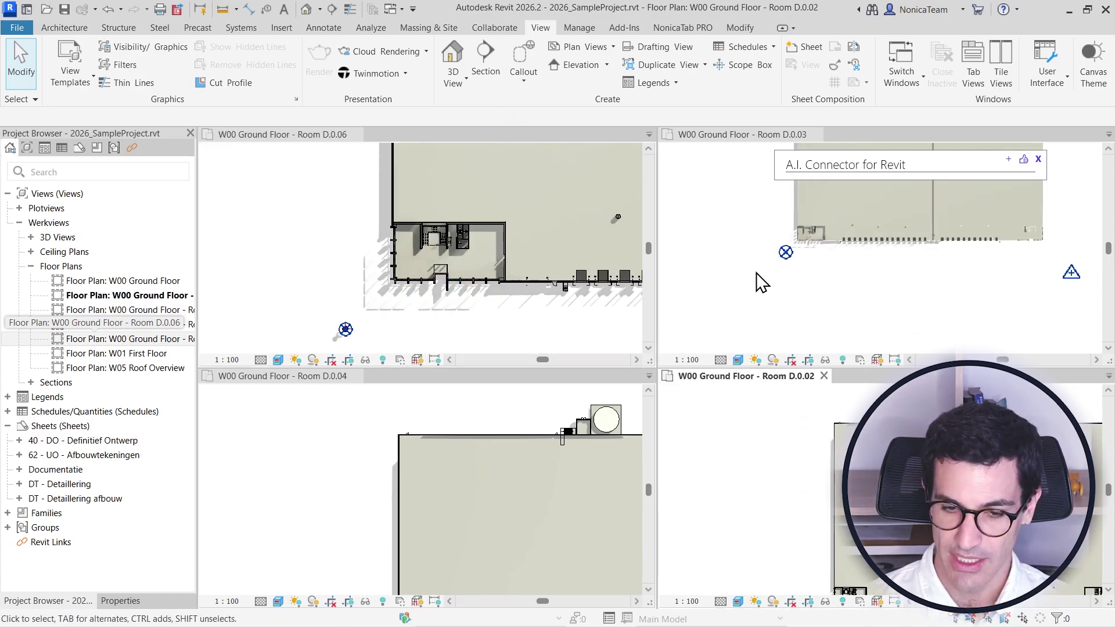
scroll(810, 238, "up", 1)
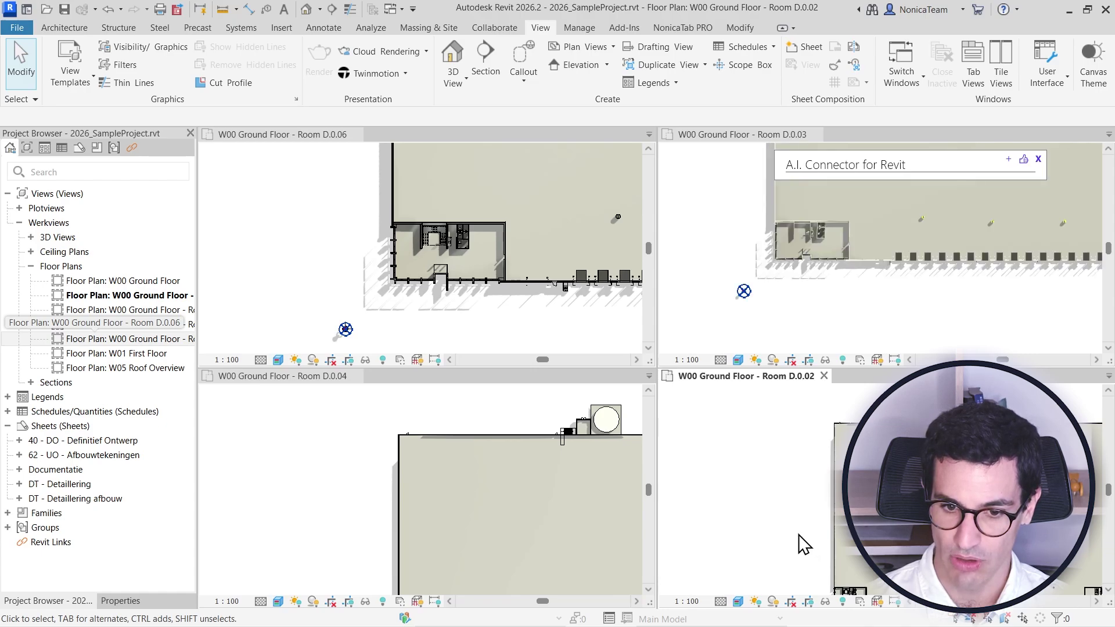
middle_click_drag(804, 544, 774, 413)
left_click(361, 498)
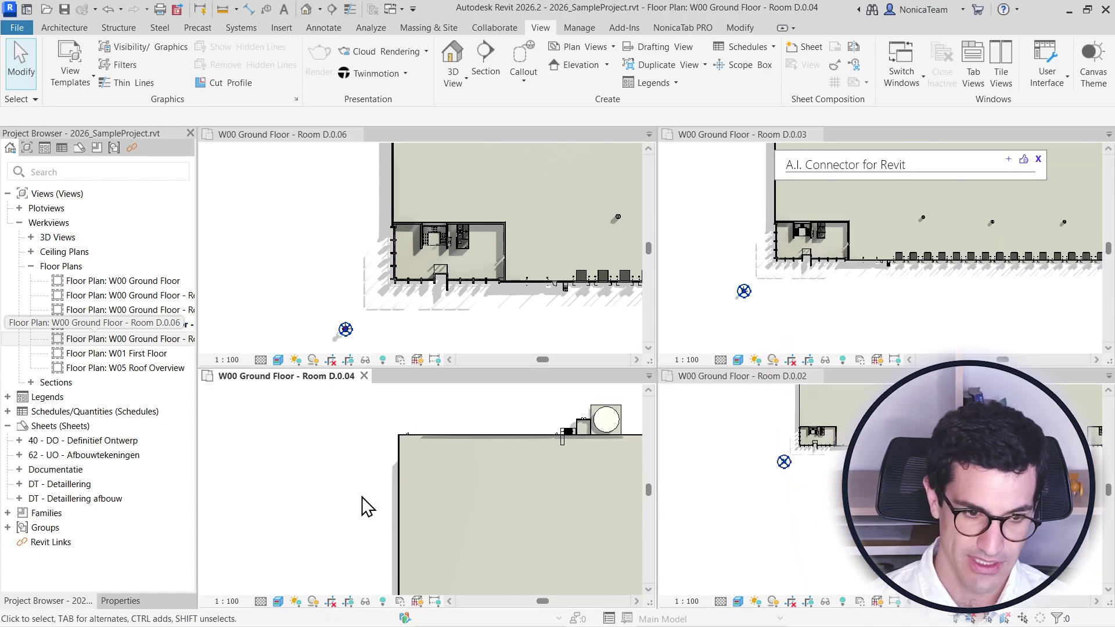
middle_click_drag(385, 537, 476, 301)
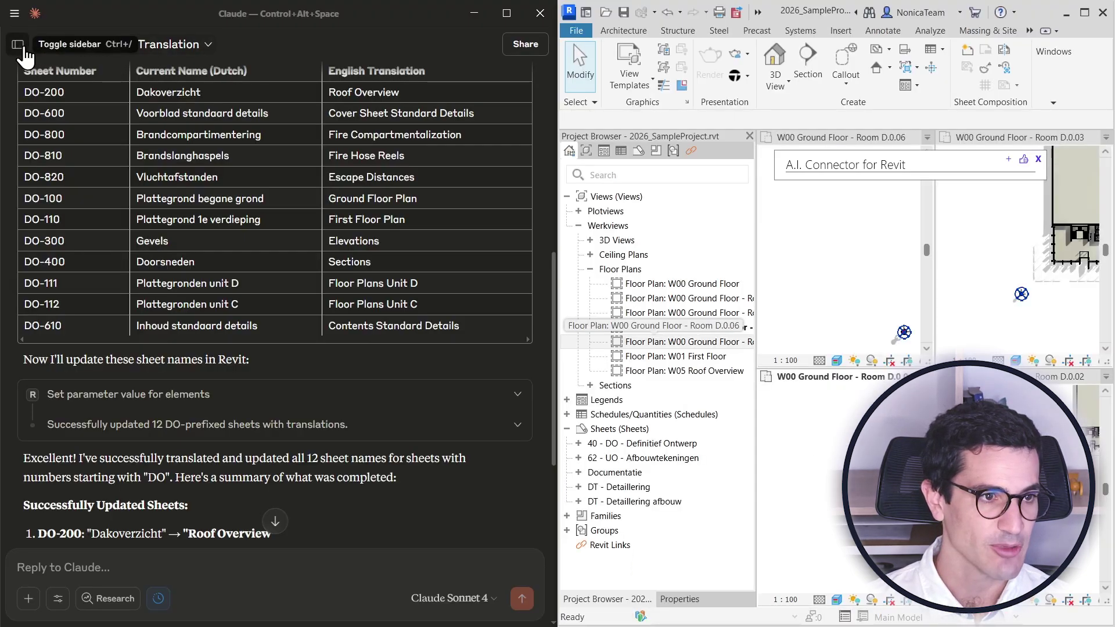
In a new chat, paste and send the prompt to give each open view its matching scope box
left_click(18, 45)
left_click(52, 87)
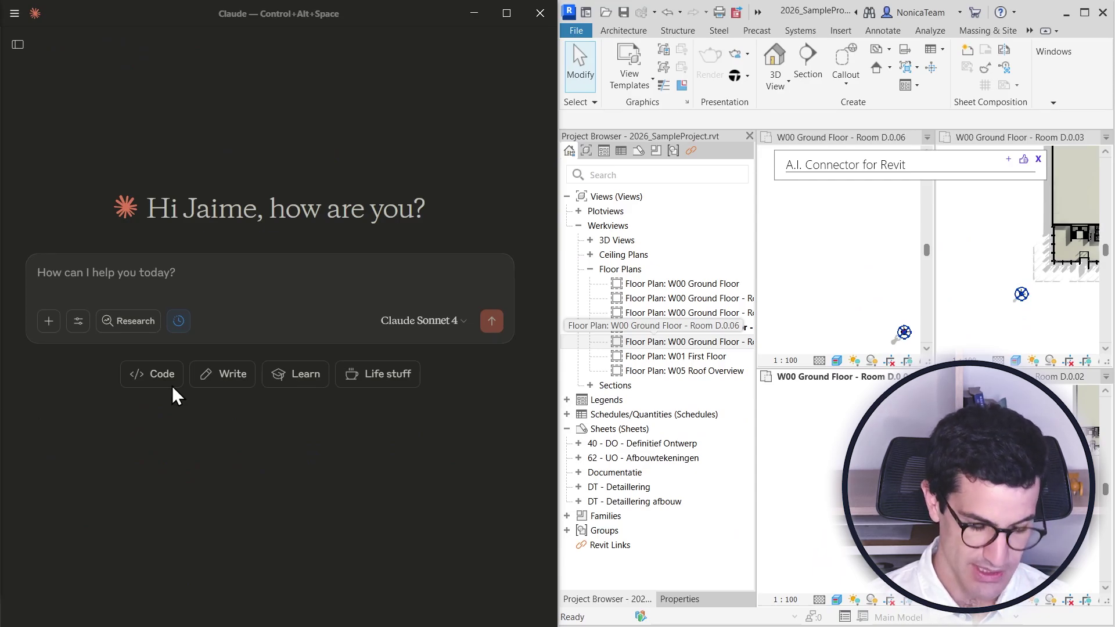
left_click(196, 270)
type("Detect my open views in Revit and assign them the corresponding scope box which matches their name.")
key("Return")
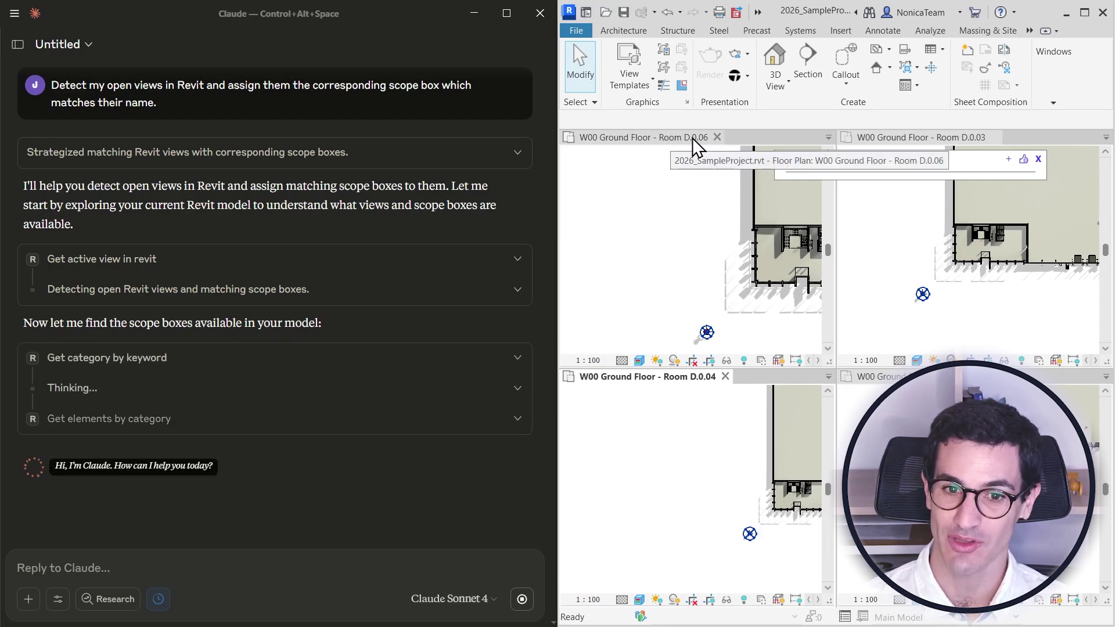
Activate and pan the Room D.0.06 and Room D.0.03 plan views
left_click(788, 314)
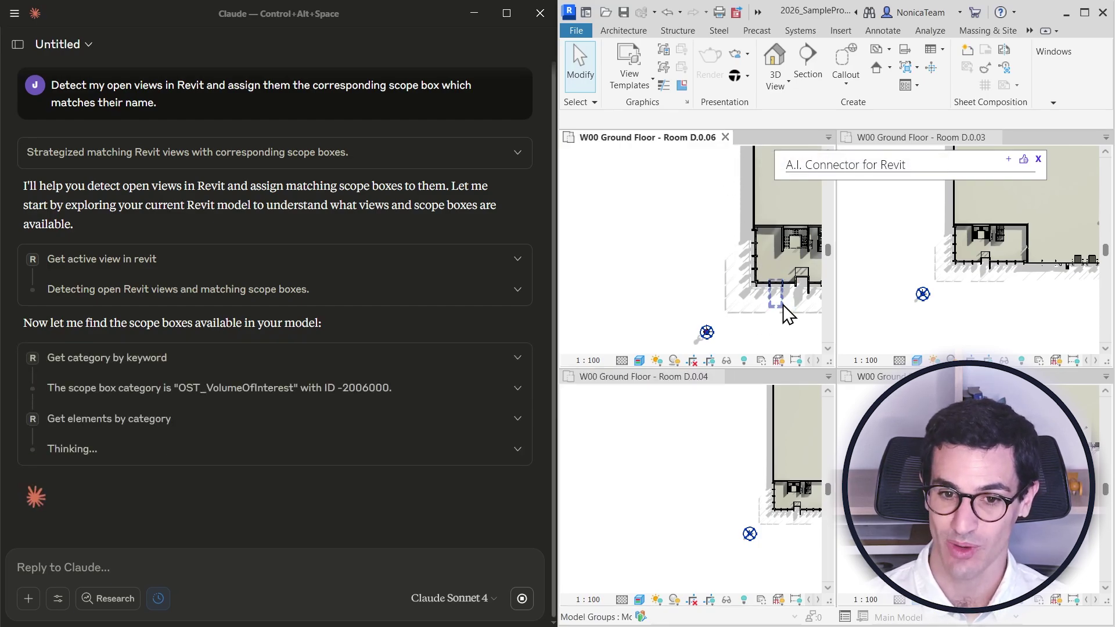
middle_click_drag(733, 308, 624, 294)
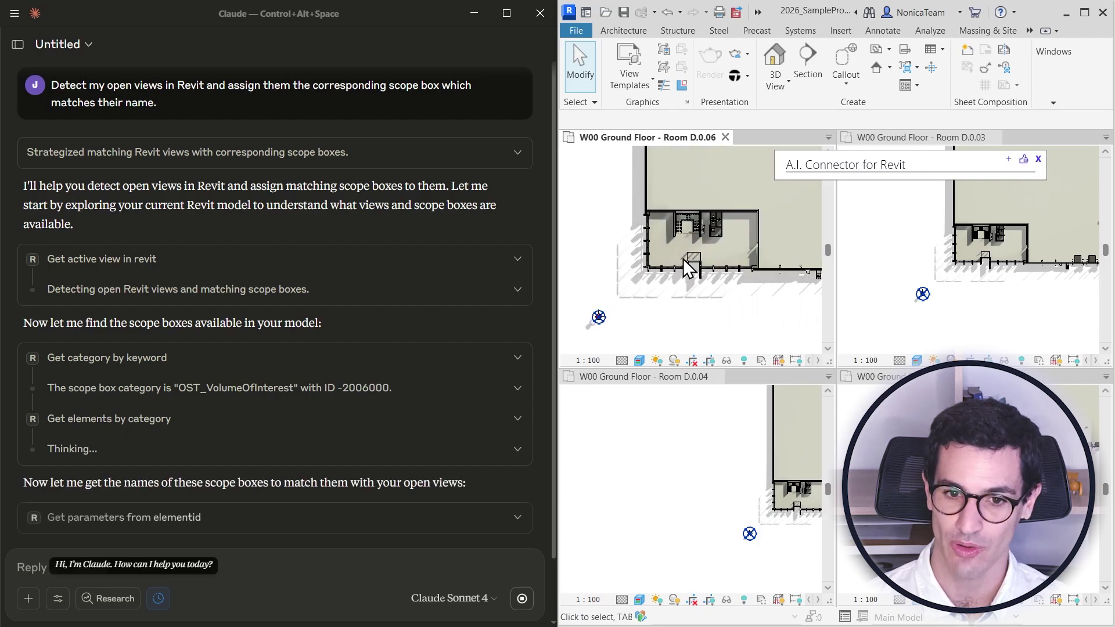
scroll(730, 272, "up", 1)
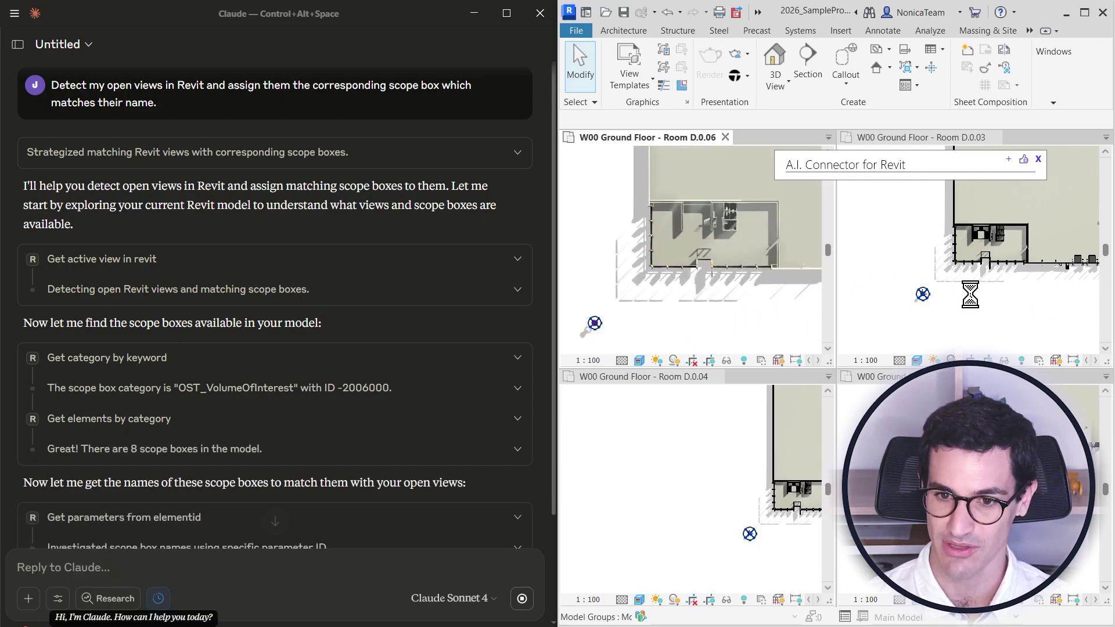
left_click(971, 296)
middle_click_drag(1008, 302, 949, 328)
scroll(942, 229, "up", 1)
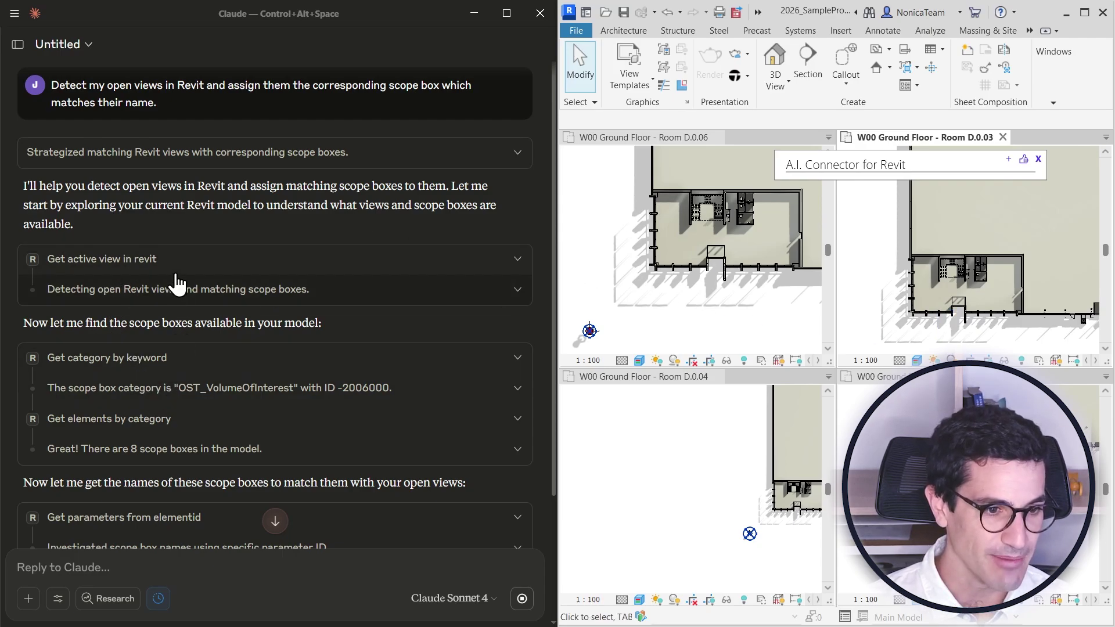
scroll(177, 285, "down", 3)
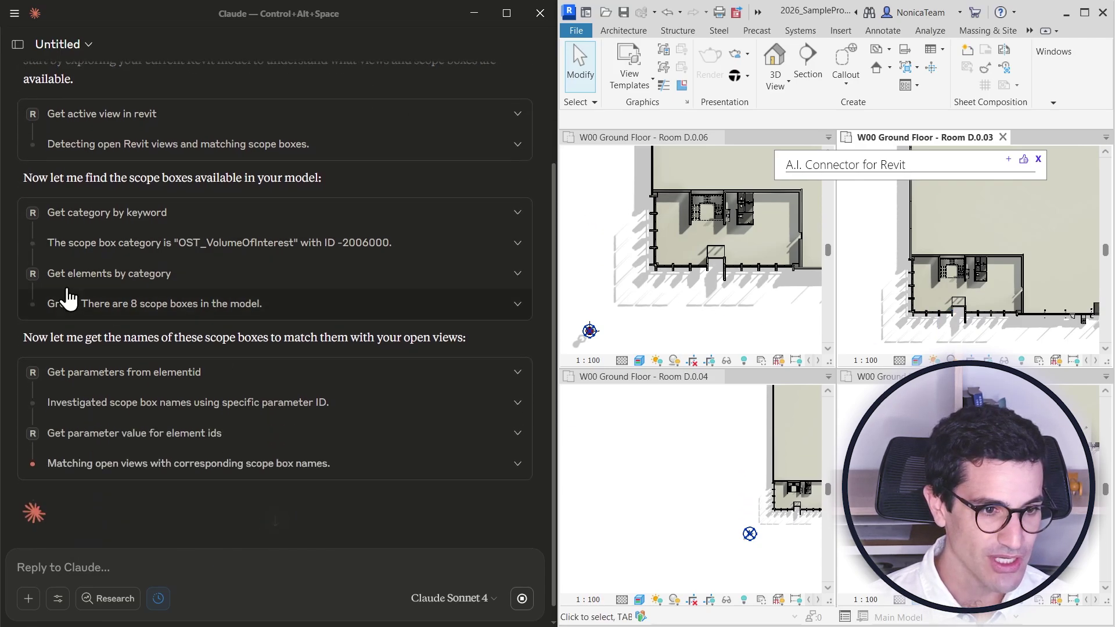
Expand Claude's reasoning on detected views and the 8 scope boxes, down to Matches found
left_click(203, 131)
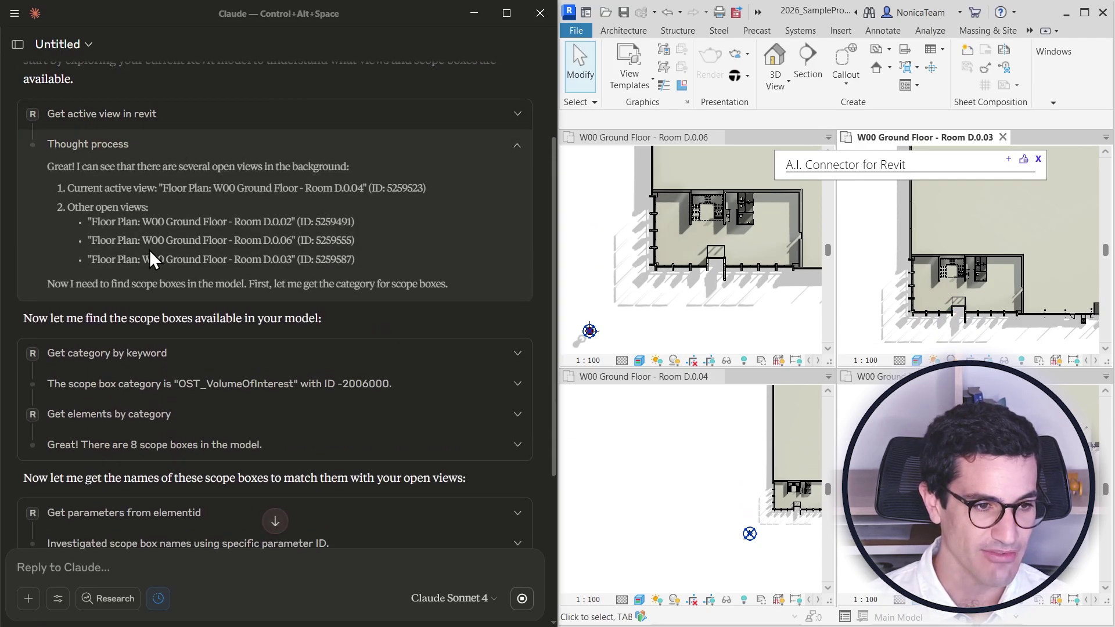
scroll(226, 315, "down", 3)
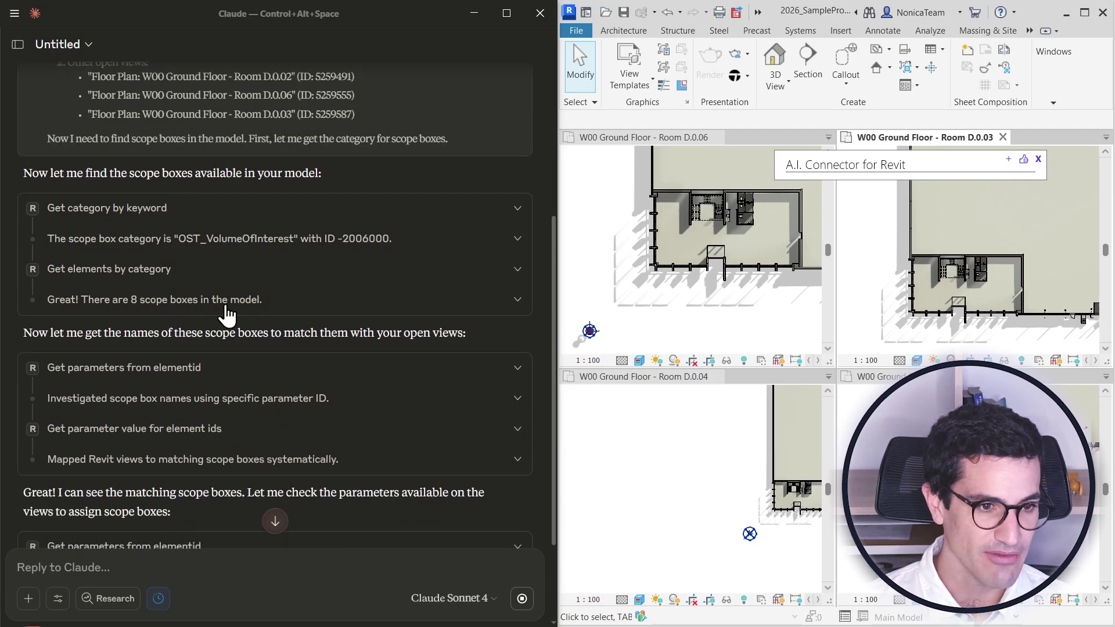
left_click(191, 257)
left_click(164, 345)
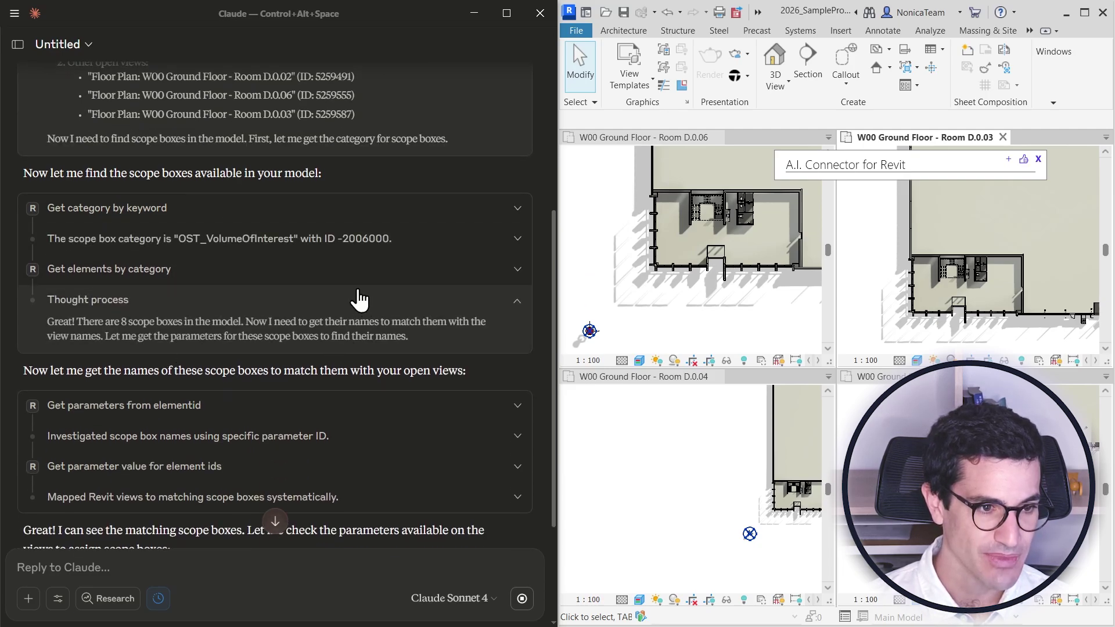
scroll(273, 249, "down", 5)
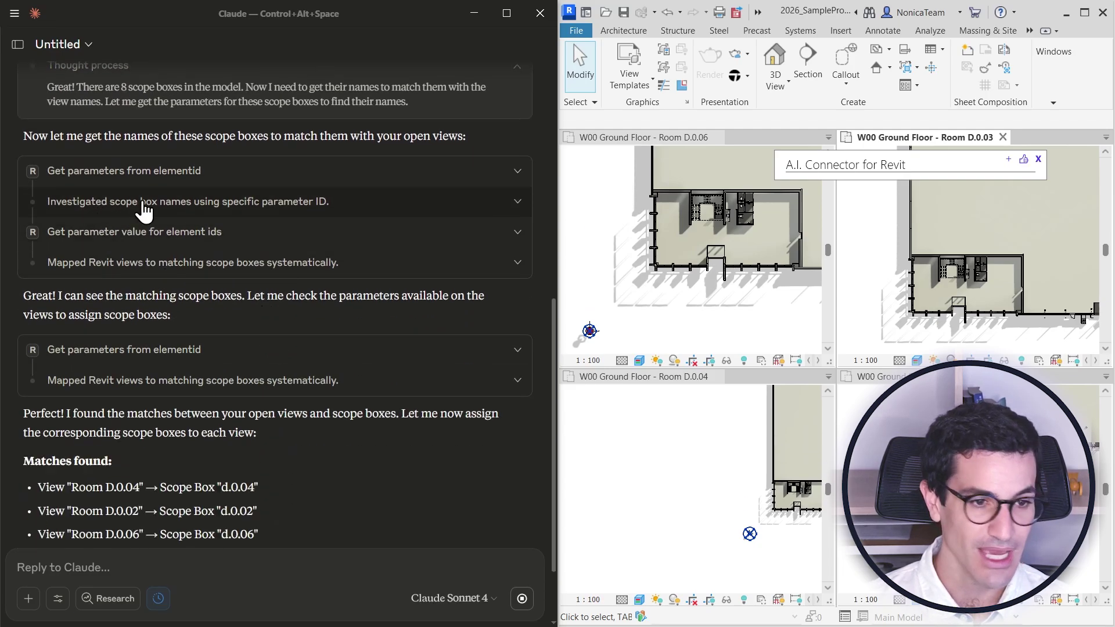
scroll(195, 220, "up", 3)
scroll(195, 219, "down", 3)
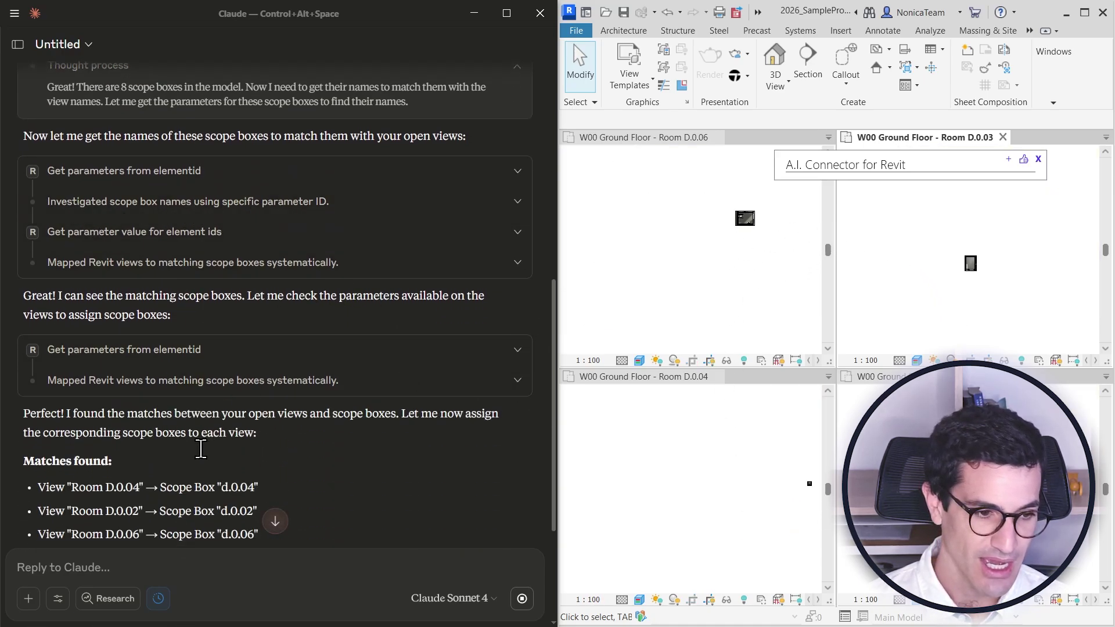
scroll(200, 449, "down", 4)
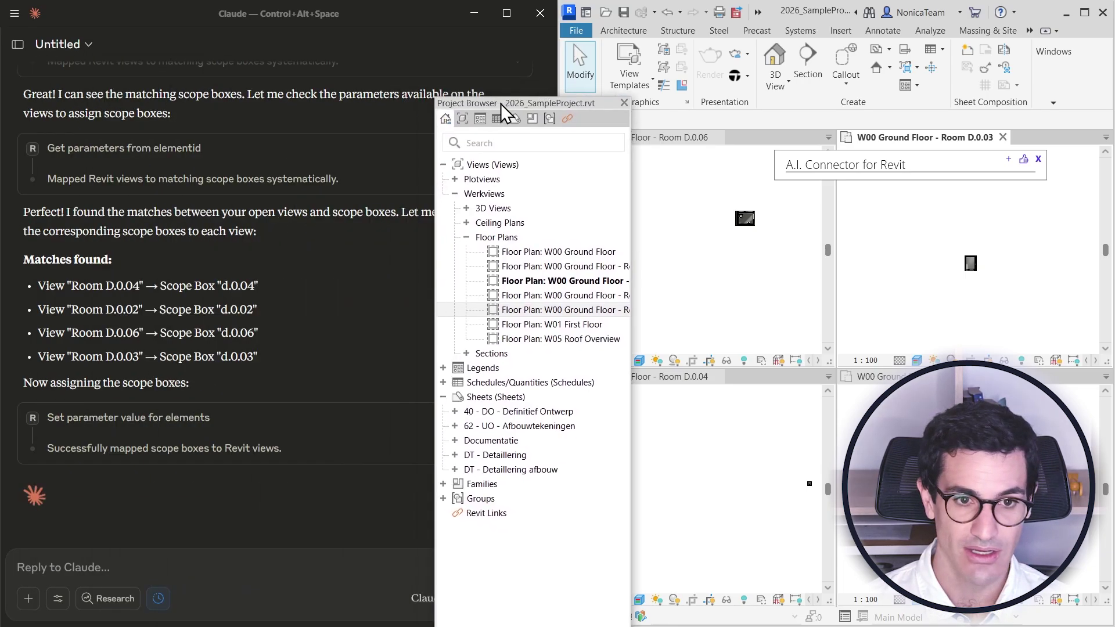
Dock the Project Browser, show the Properties palette, and maximize Revit
left_click_drag(500, 104, 566, 145)
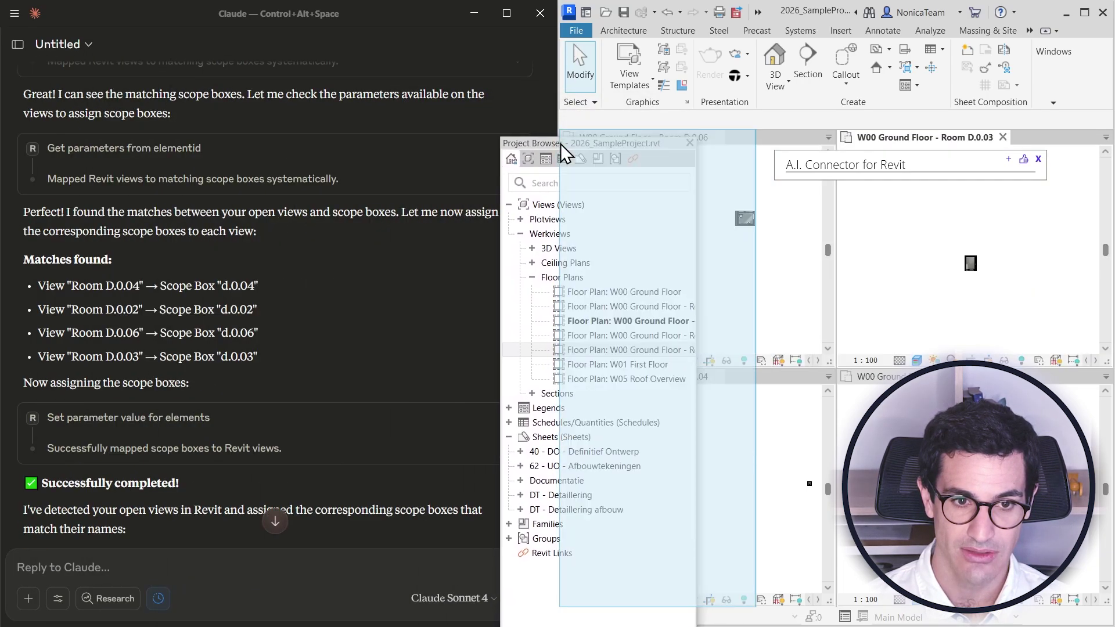
left_click(679, 599)
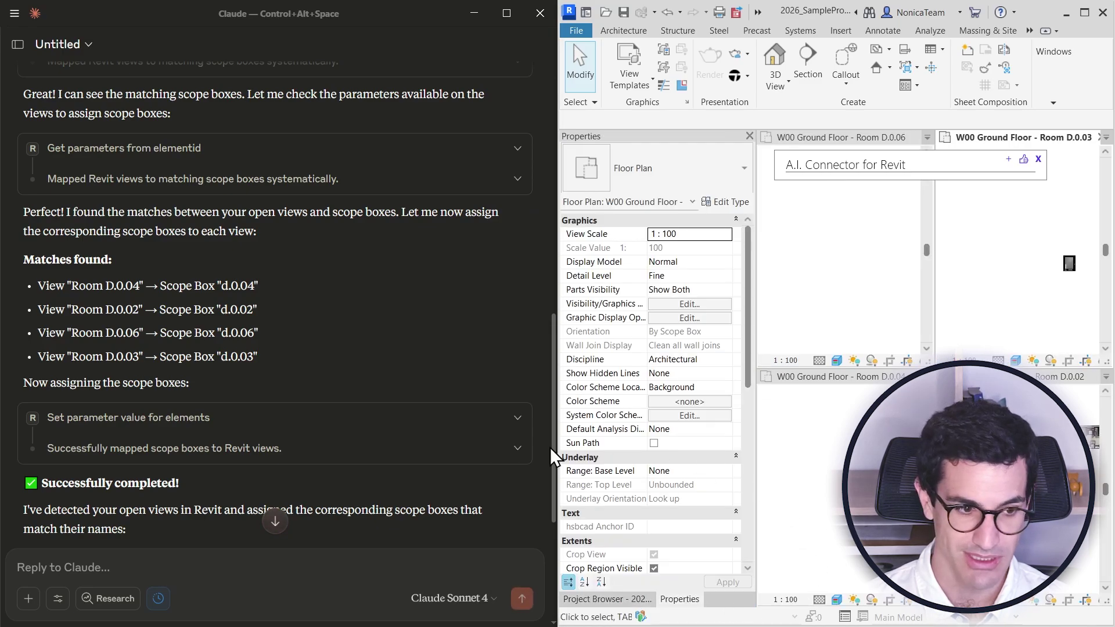
left_click(1083, 12)
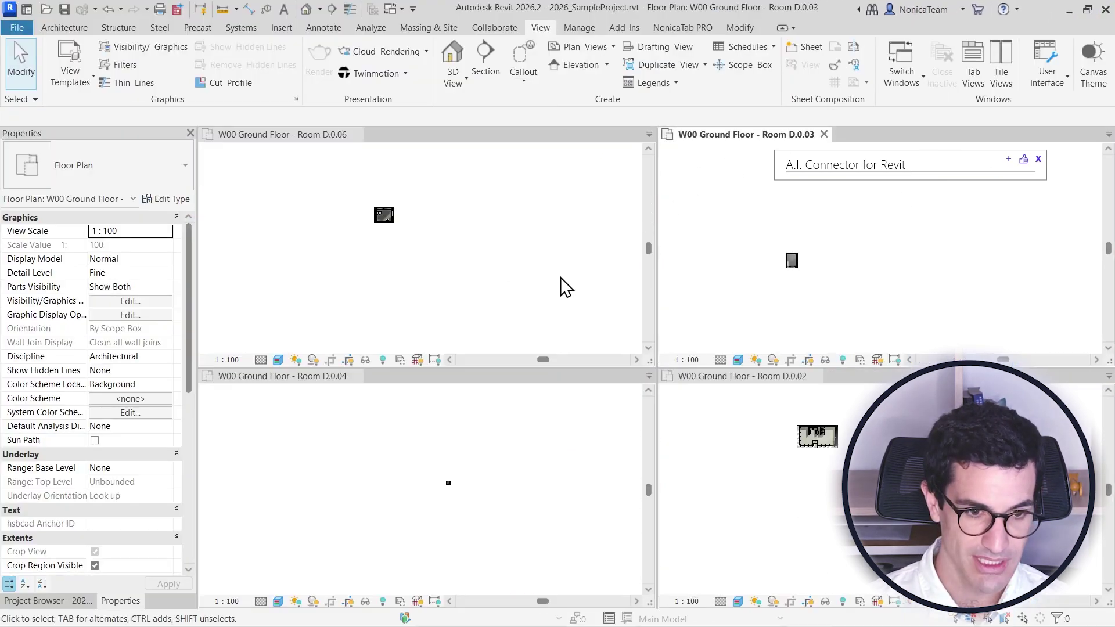
Check the Scope Box of Rooms D.0.06, D.0.03 and D.0.02, then snap Revit to the right half
left_click(346, 285)
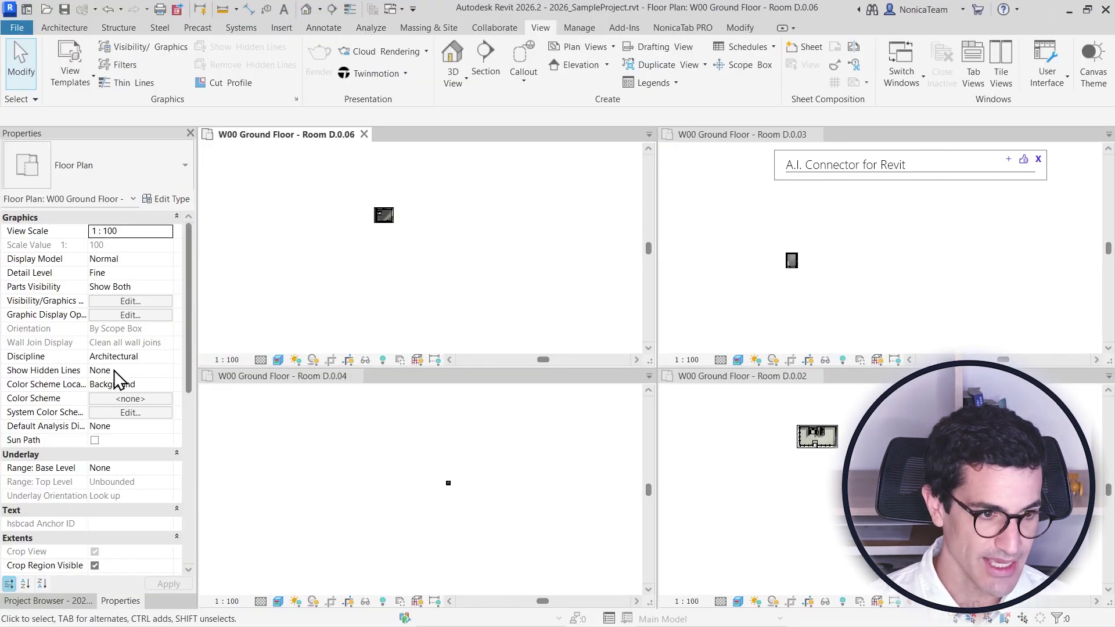
scroll(116, 383, "down", 5)
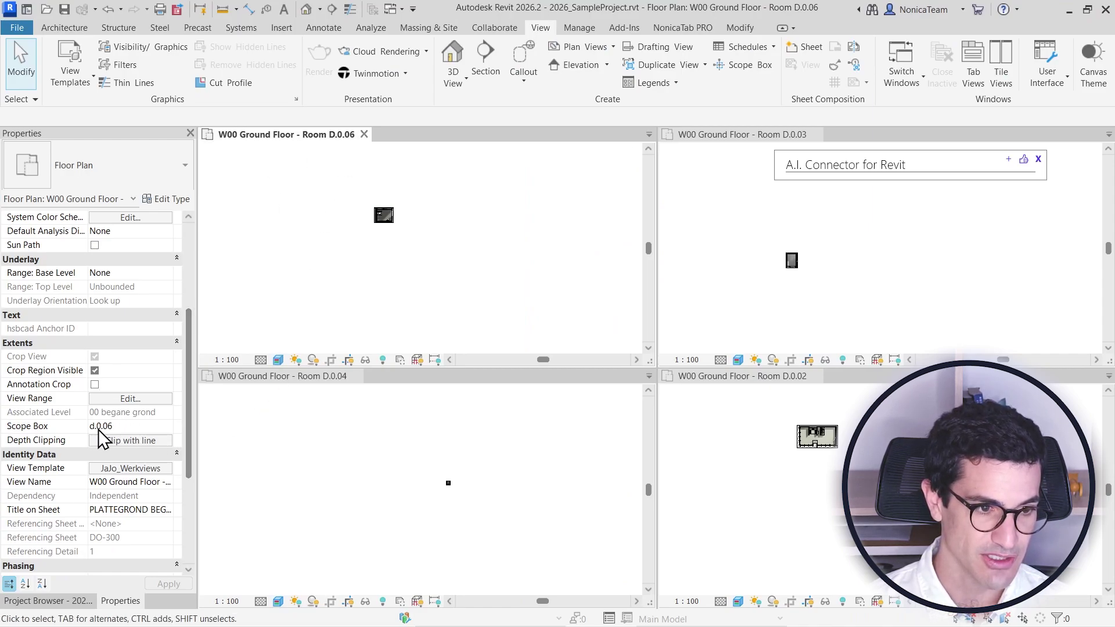
left_click(710, 248)
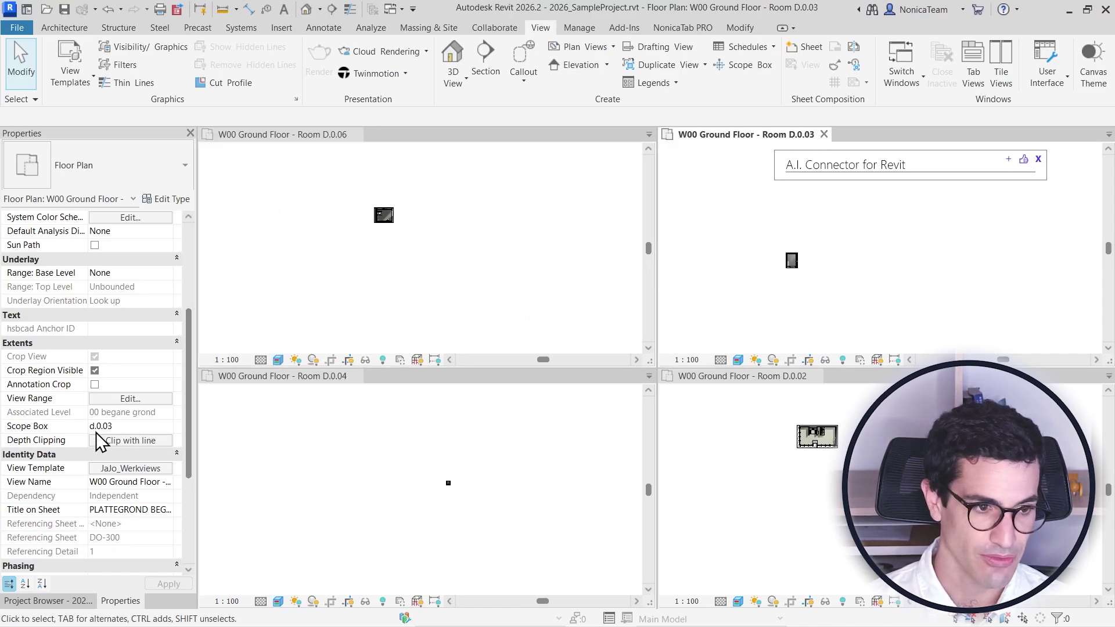
left_click(382, 479)
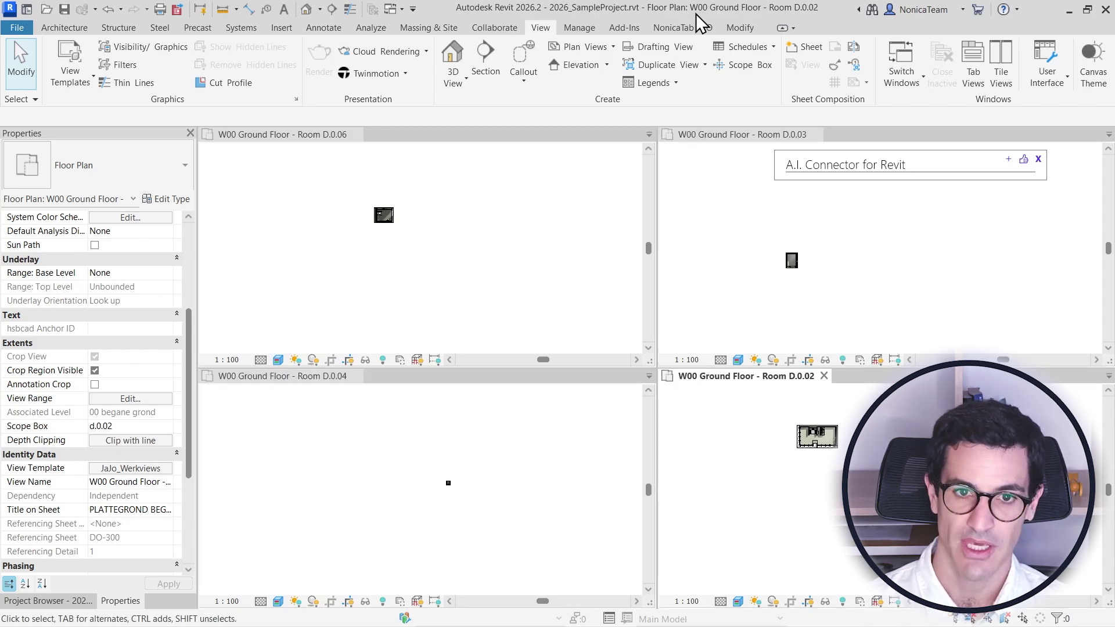
key("super+Right")
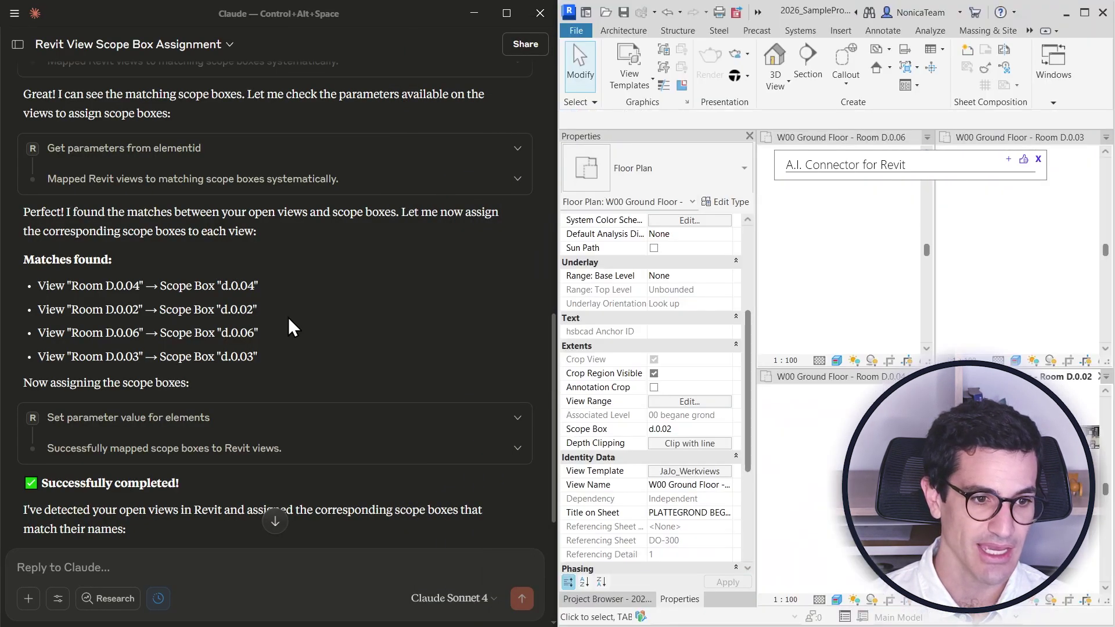
scroll(288, 317, "down", 5)
left_click(1084, 12)
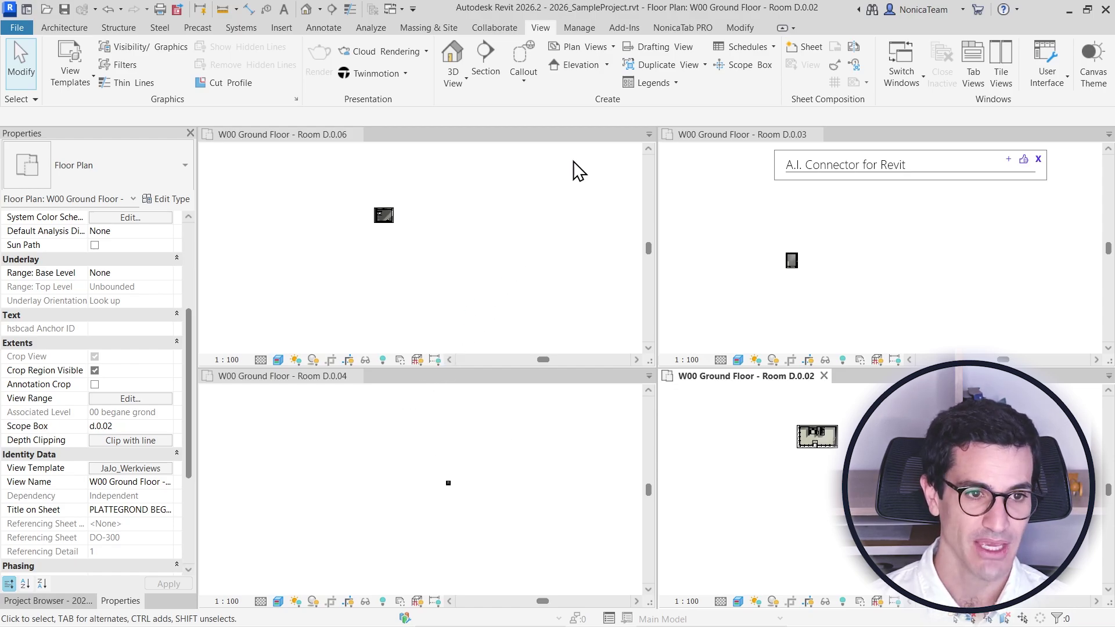
double_click(789, 16)
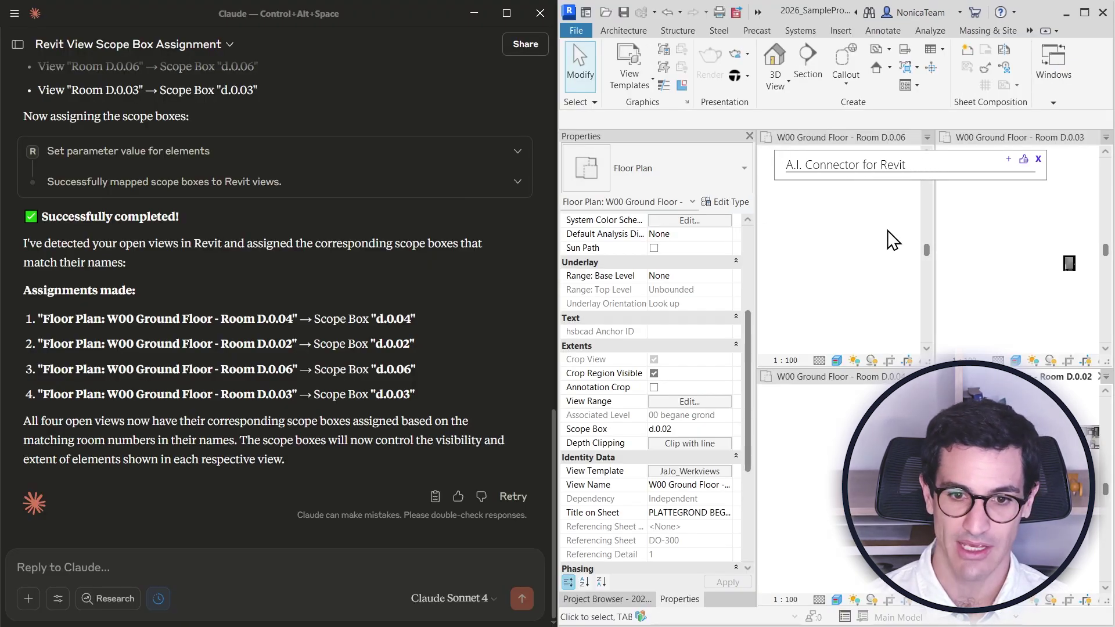